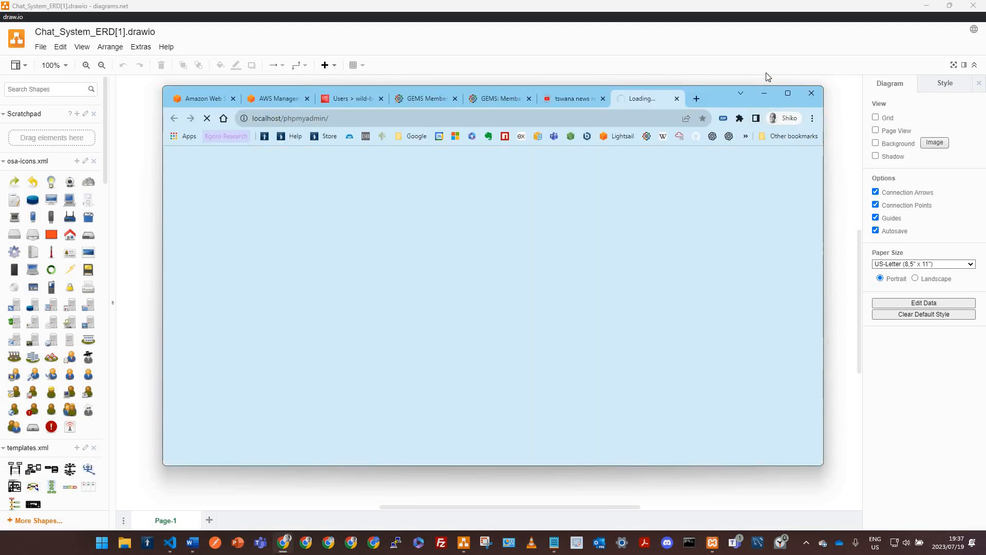
Maximize the browser window and close every tab except the phpMyAdmin one
click(787, 93)
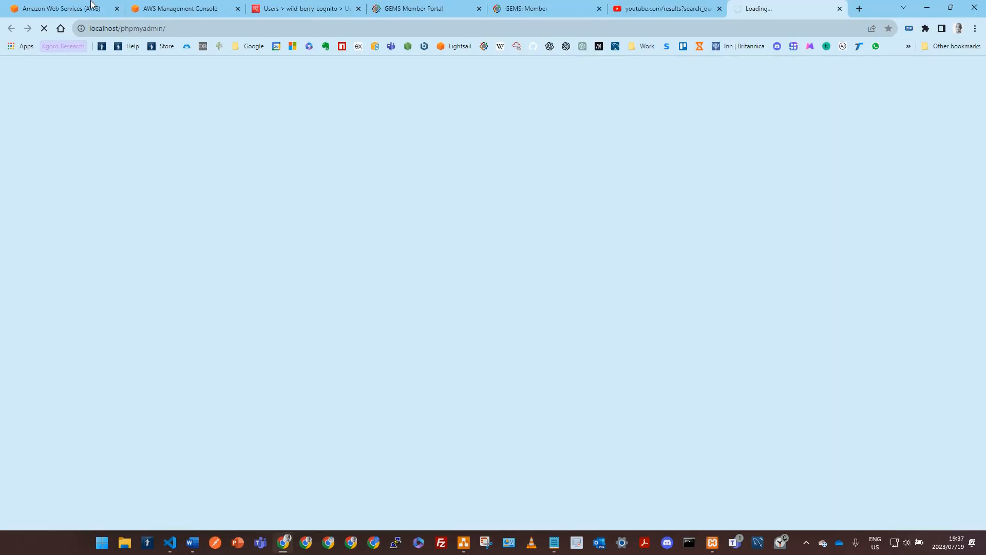
right_click(789, 5)
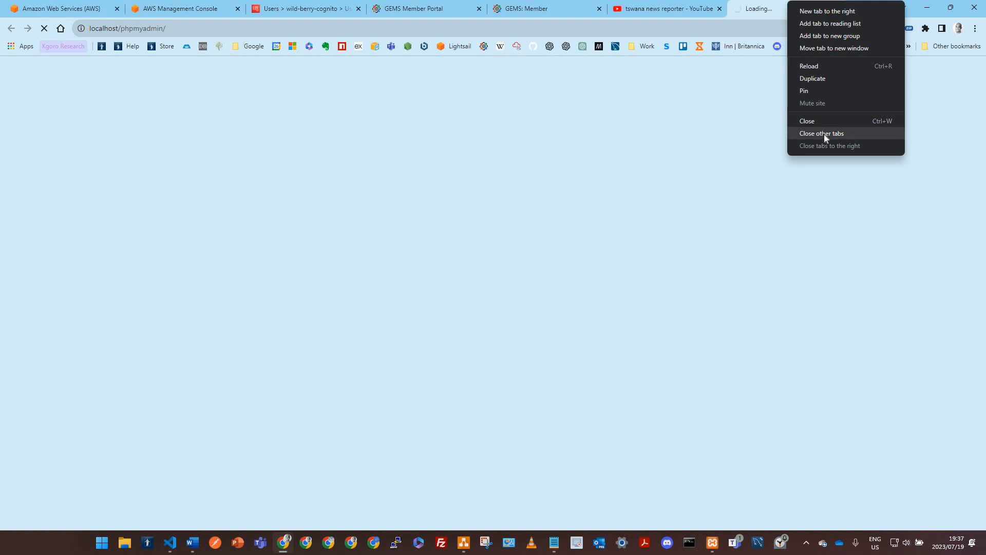
click(824, 134)
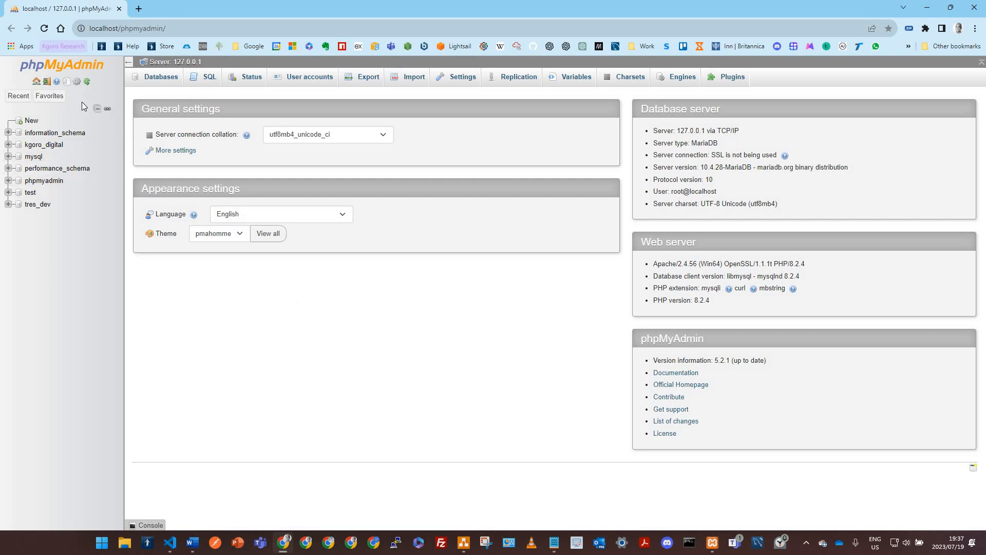
Create a database named chat_database with utf8mb4_general_ci collation and open it
click(165, 78)
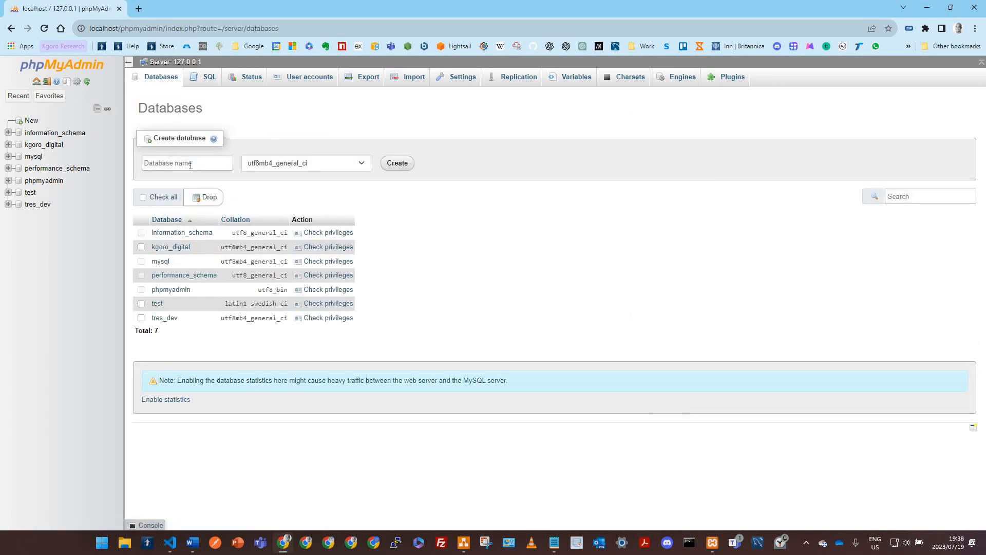
click(190, 164)
text(cht)
click(395, 165)
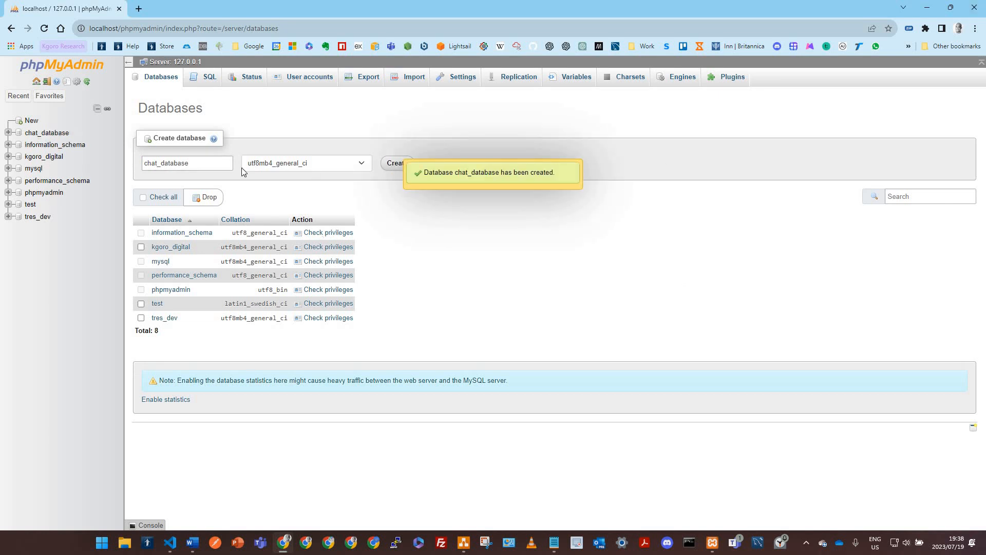
click(57, 134)
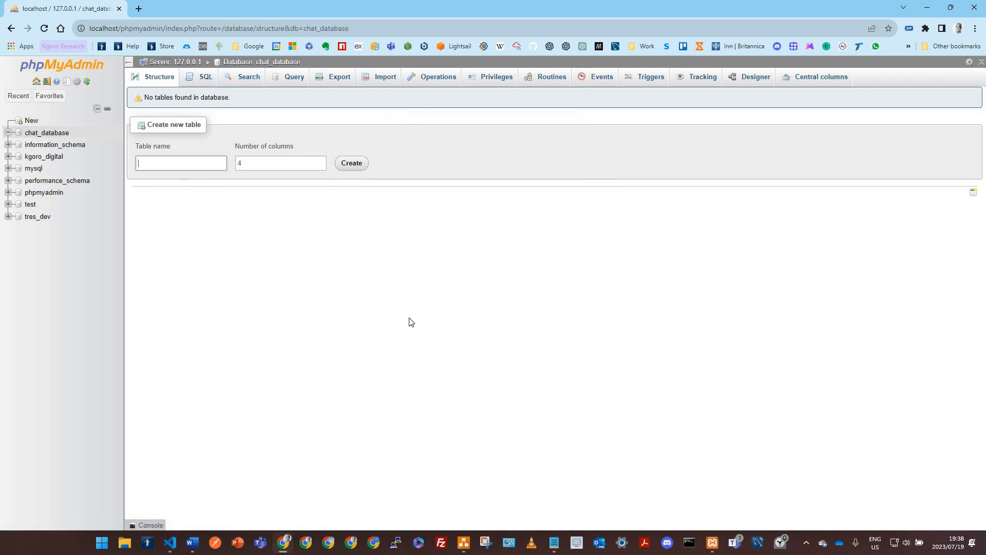
Switch to the chat system ER diagram in diagrams.net and examine the recipient and sender foreign keys of the Message entity
key(alt+Tab)
key(alt+Tab)
key(alt+Tab)
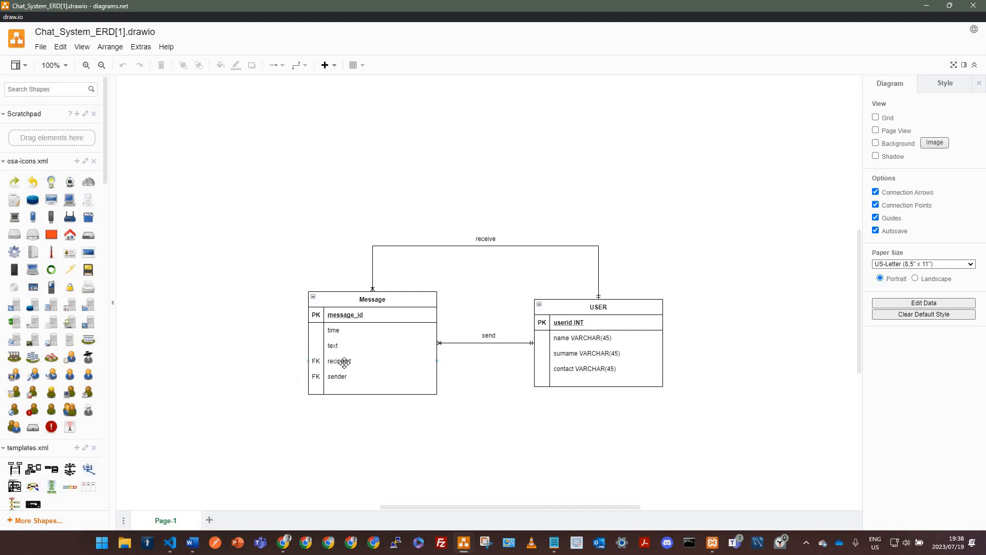
click(317, 360)
click(316, 360)
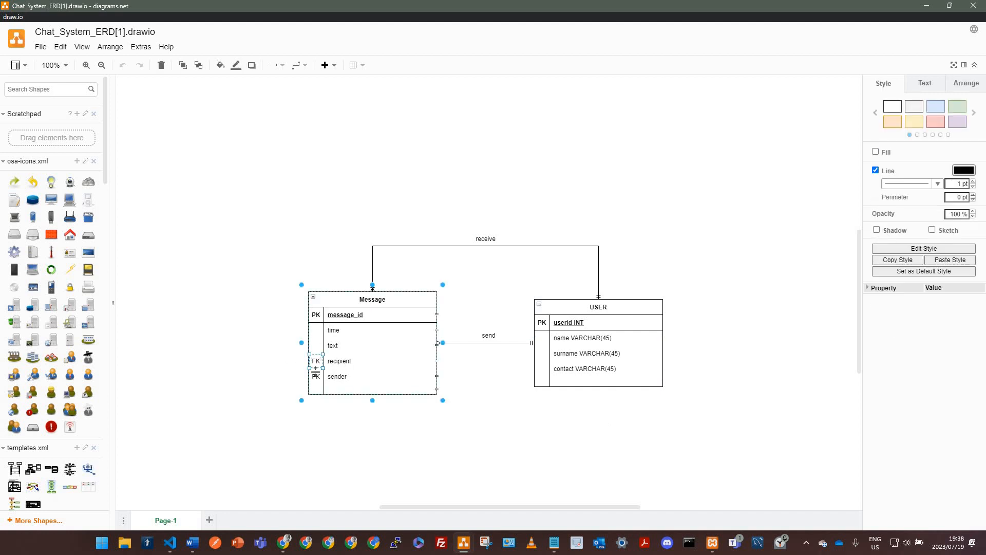
click(316, 377)
click(353, 376)
click(353, 361)
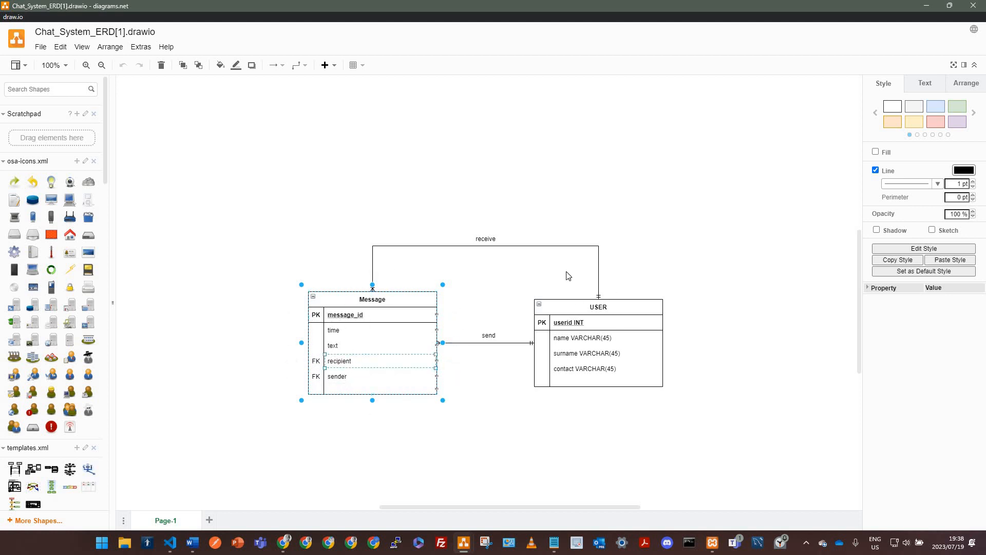
key(alt+Tab)
key(alt+Tab)
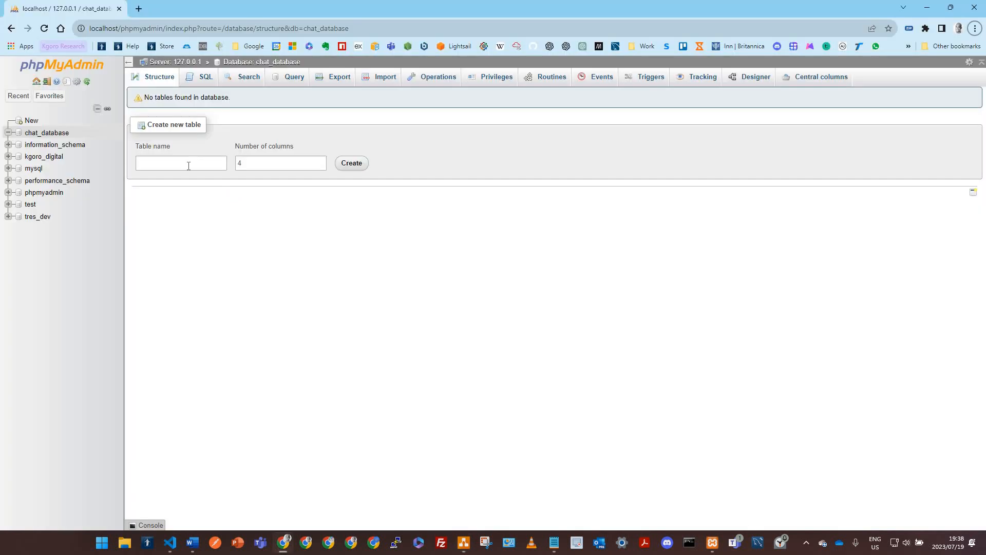
Check the USER entity's attributes in the ER diagram and create a table named user with 4 columns in chat_database
click(189, 165)
key(alt+Tab)
key(alt+Tab)
key(alt+Tab)
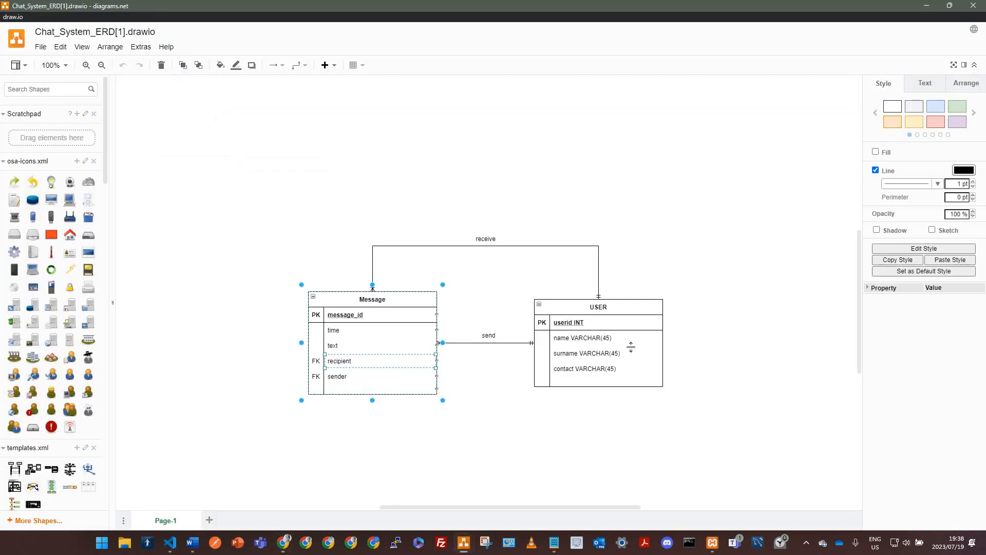
key(alt+Tab)
key(alt+Tab)
click(572, 368)
click(578, 337)
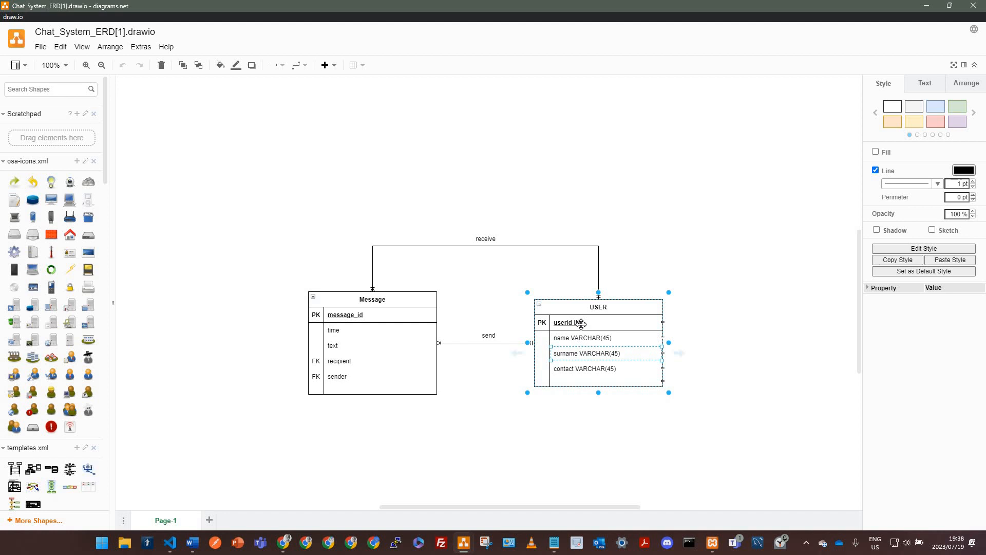
click(581, 368)
click(584, 352)
click(577, 322)
key(alt+Tab)
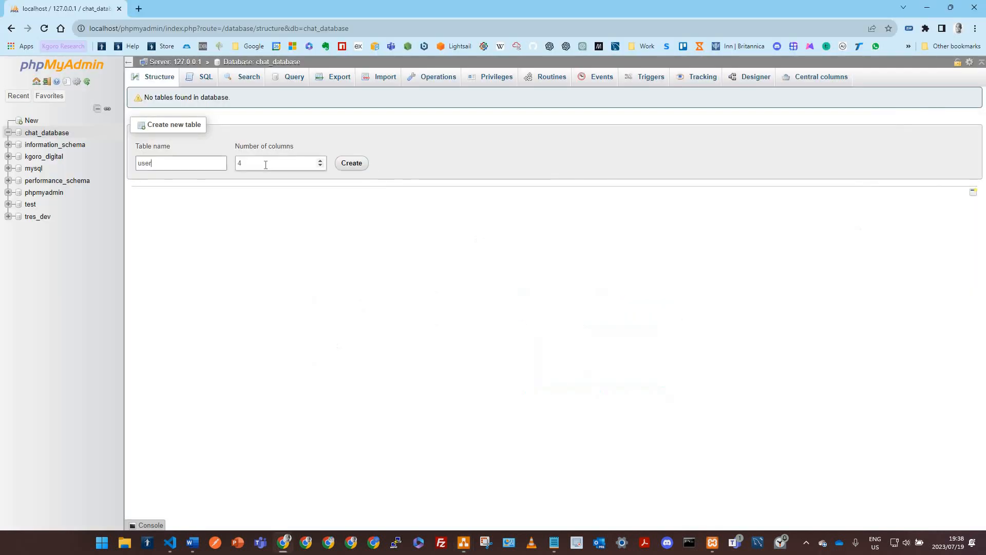
click(354, 164)
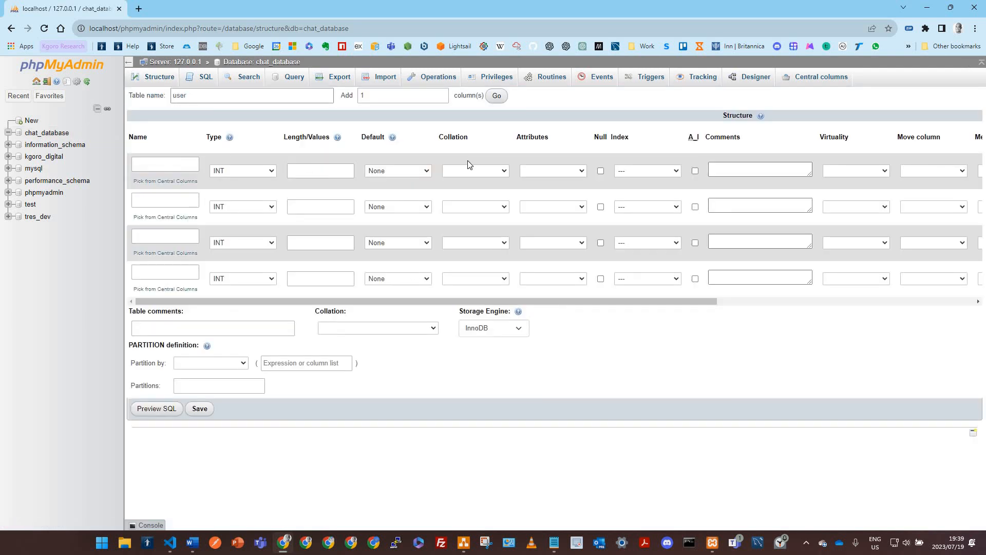
Define the first column as user_id of type INT with auto-increment and a PRIMARY index, following the ER diagram
key(alt+Tab)
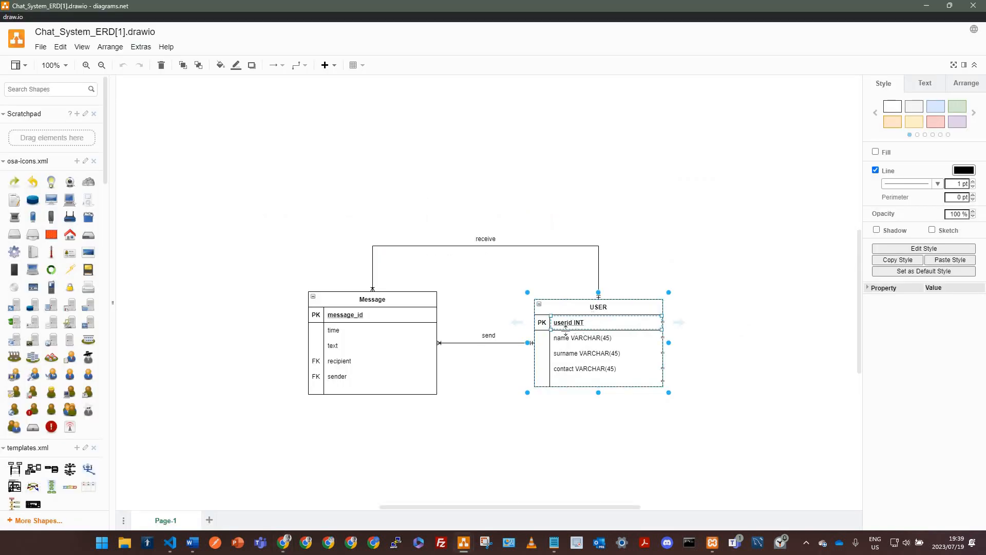
key(alt+Tab)
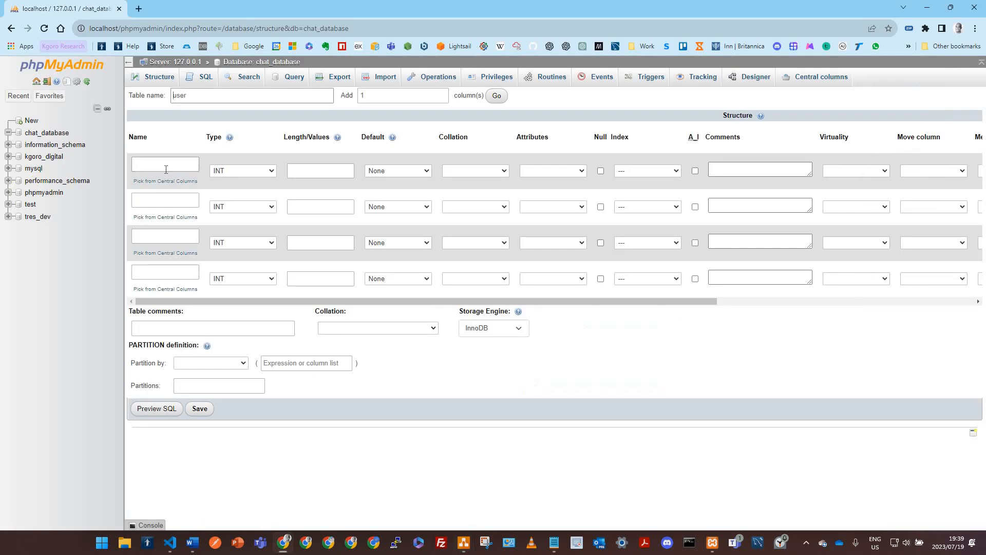
click(166, 169)
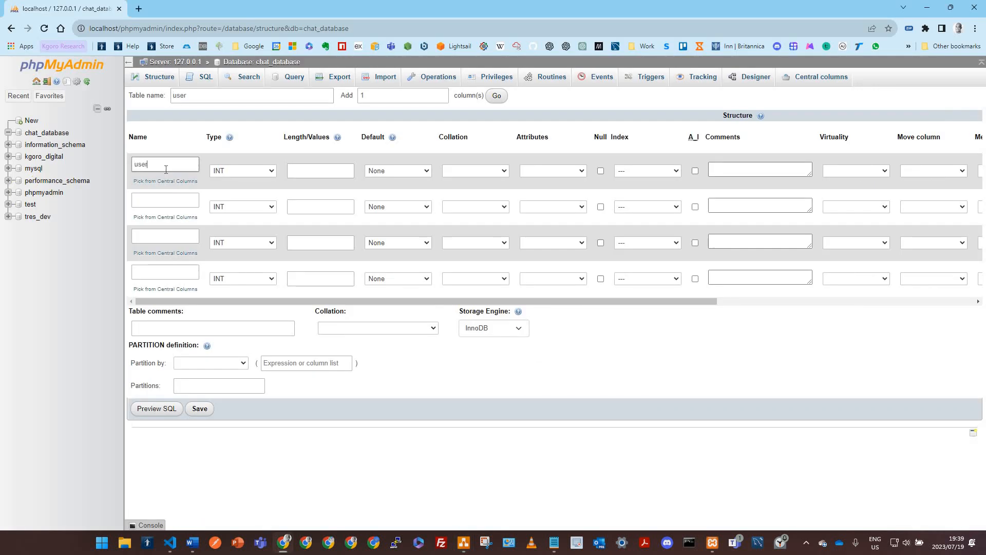
key(alt+Tab)
key(alt+Tab)
key(alt+Tab)
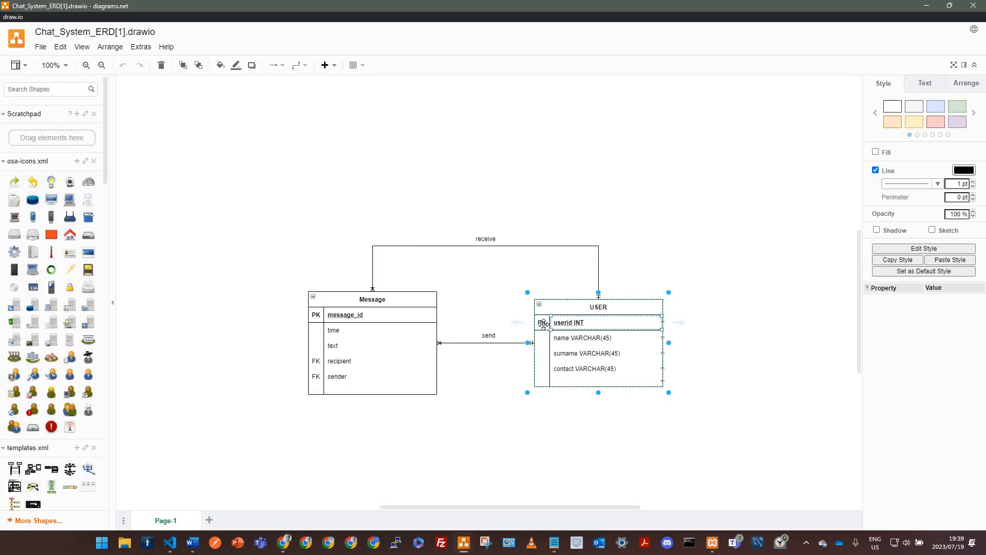
key(alt+Tab)
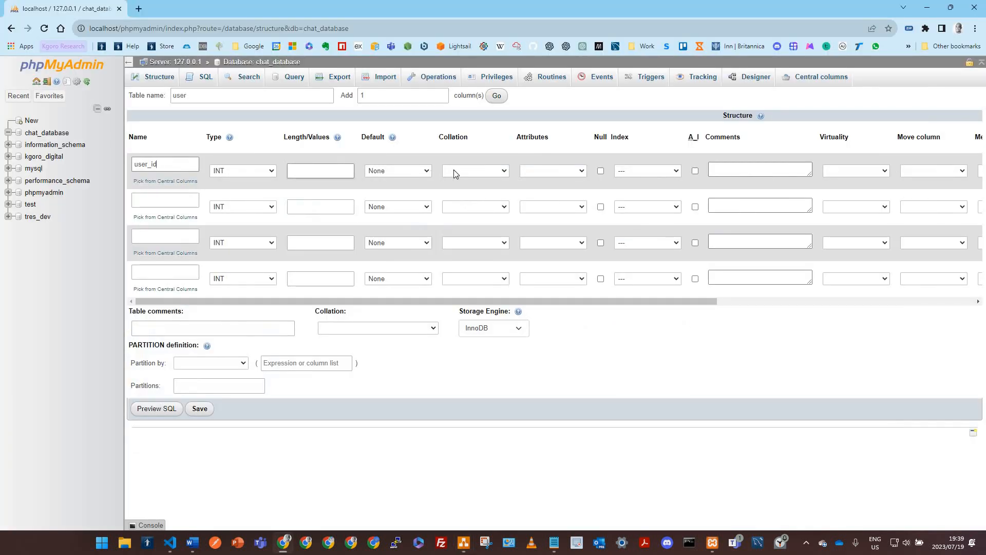
click(694, 171)
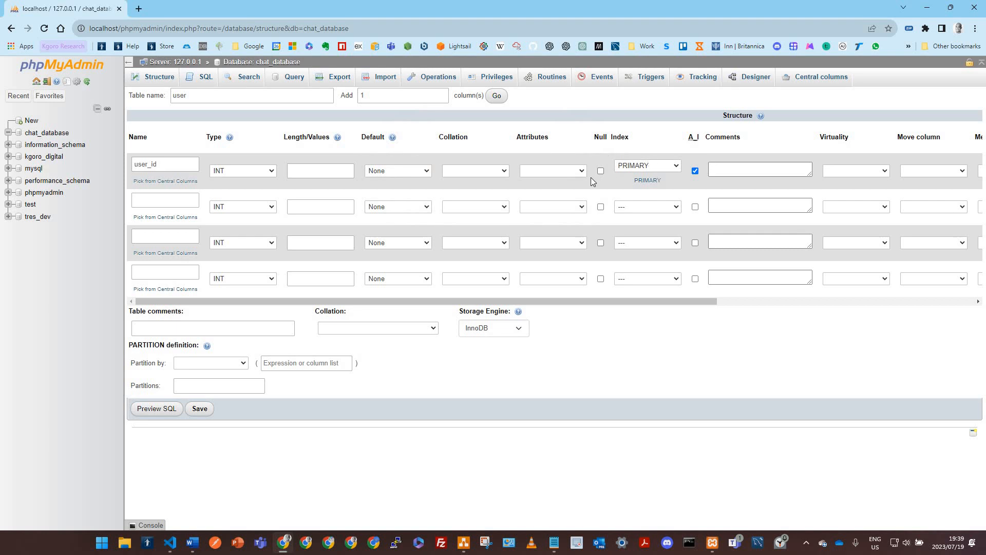
Name the second column first_name and the third column last_name, based on the USER entity in the ER diagram
click(166, 196)
key(alt+Tab)
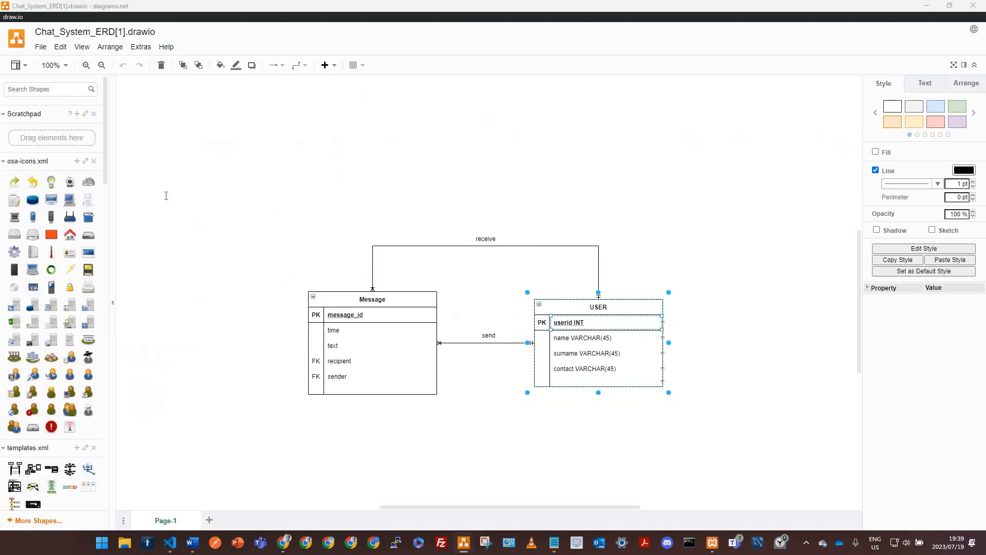
key(alt+Tab)
text(name)
key(alt+Tab)
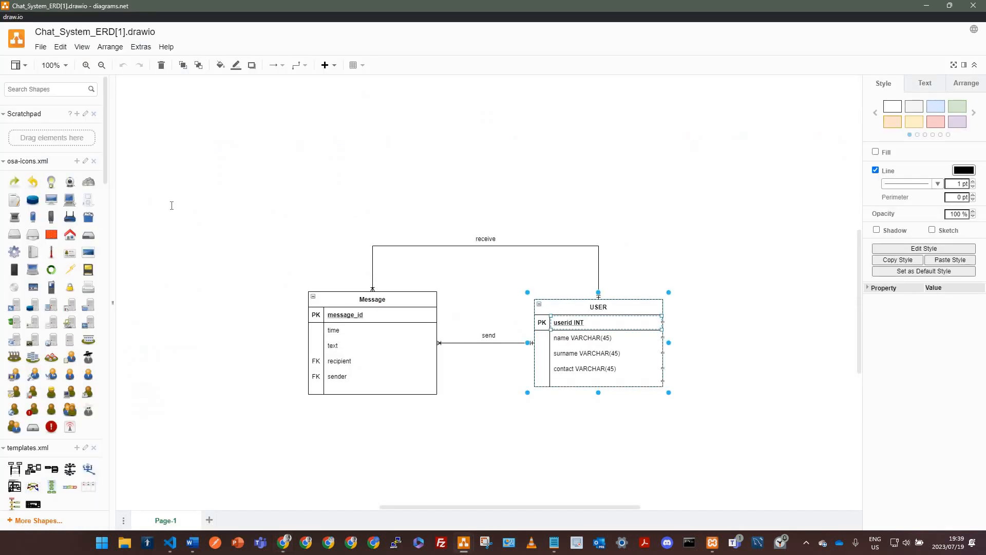
key(alt+Tab)
key(ctrl+a)
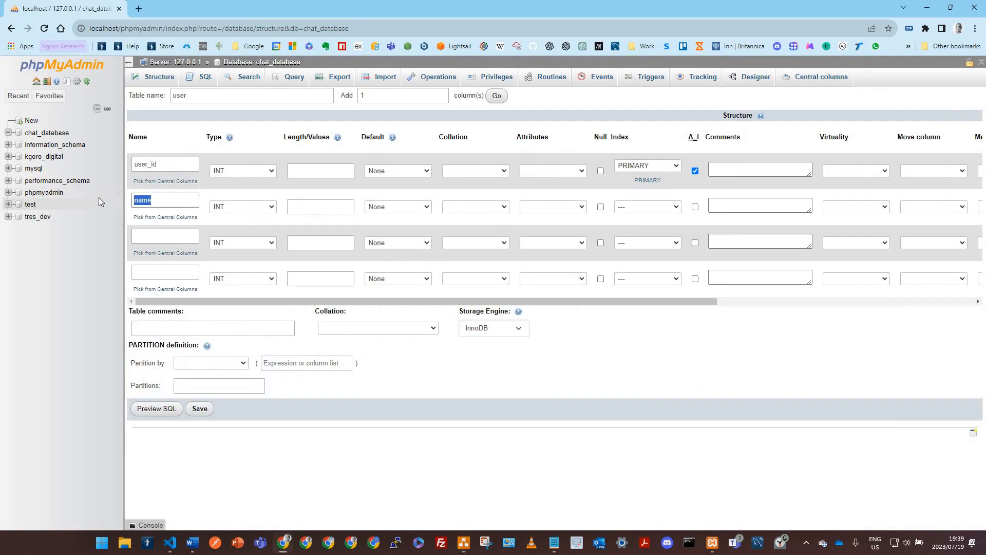
text(frist)
key(BackSpace)
key(BackSpace)
key(BackSpace)
key(BackSpace)
text(irst_name)
click(168, 240)
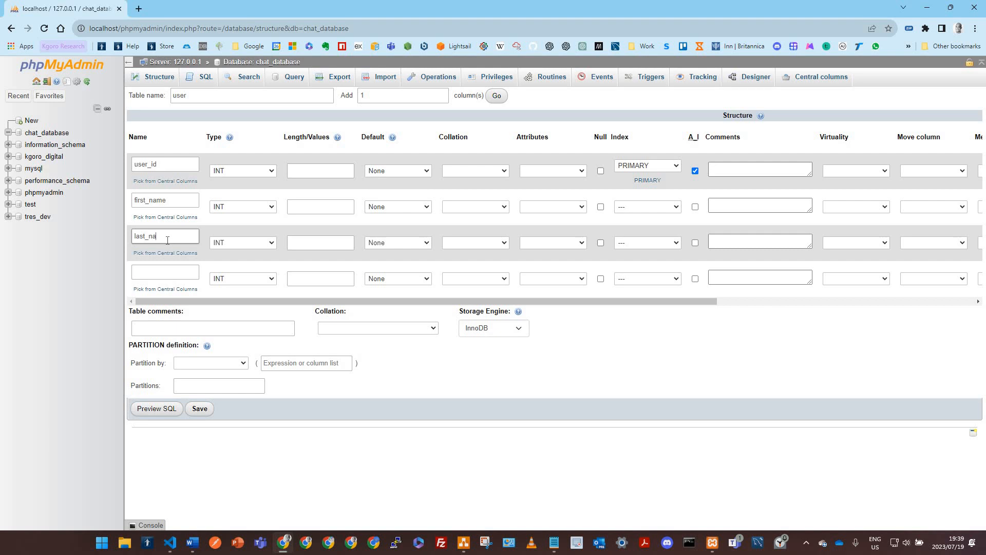
Set the data type of the first_name and last_name columns to VARCHAR
click(246, 206)
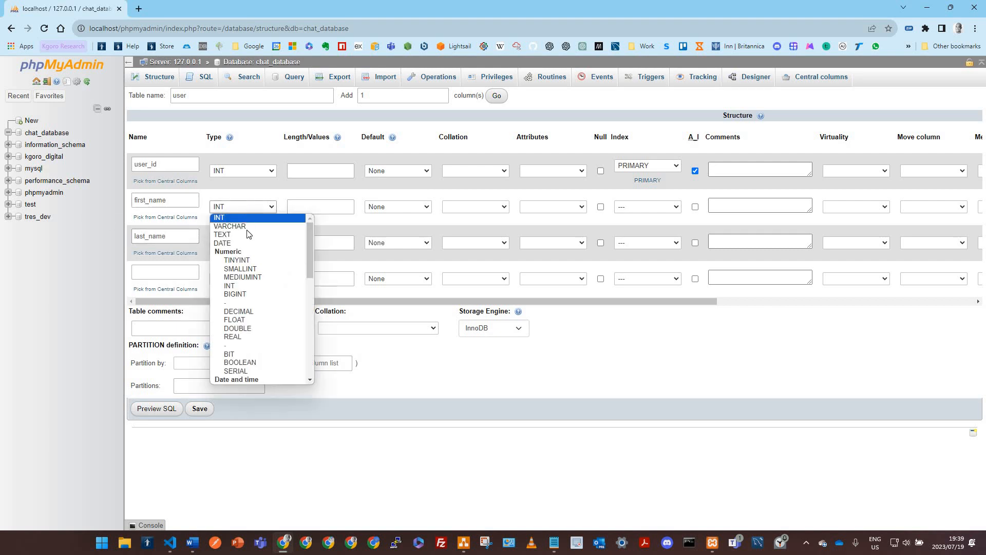
click(249, 226)
click(254, 210)
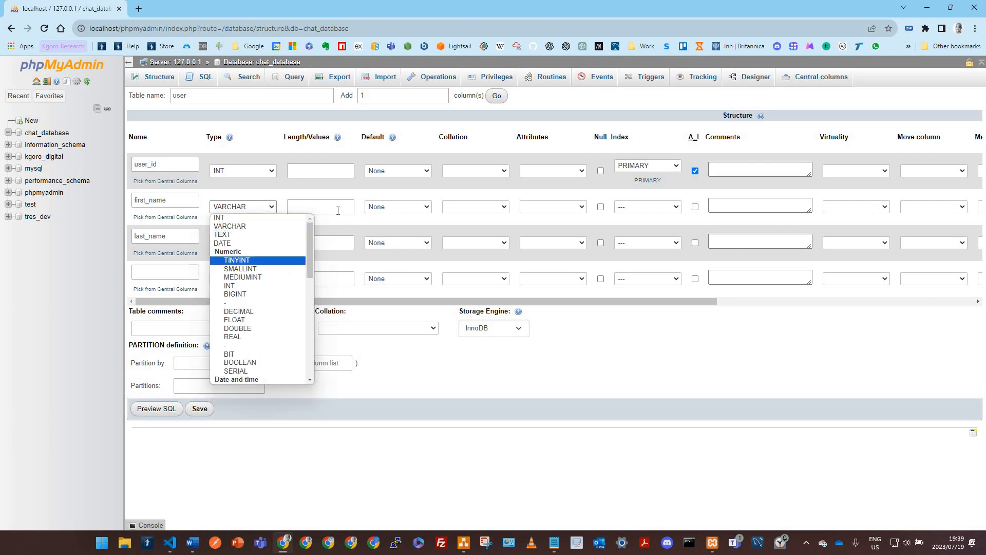
click(319, 218)
click(259, 242)
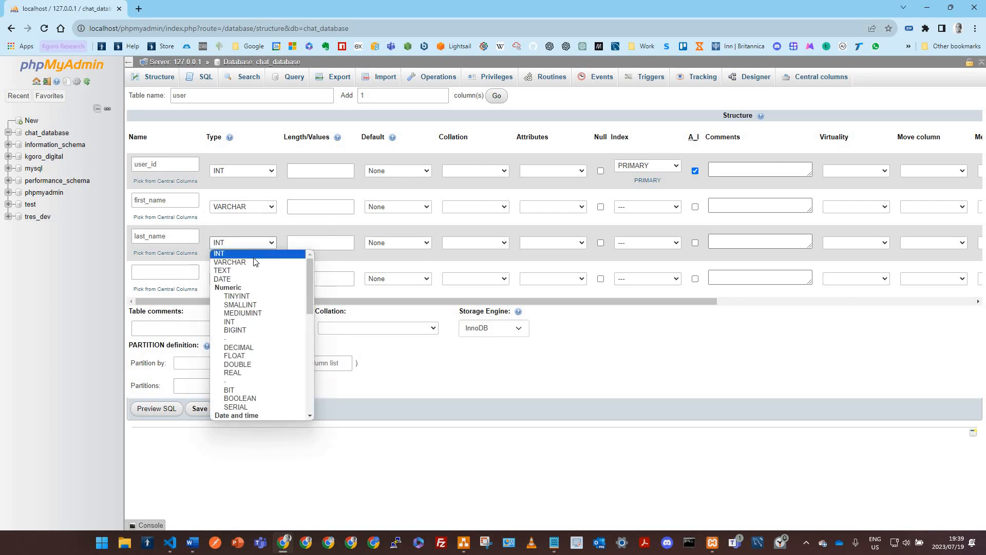
click(252, 250)
click(251, 242)
click(246, 257)
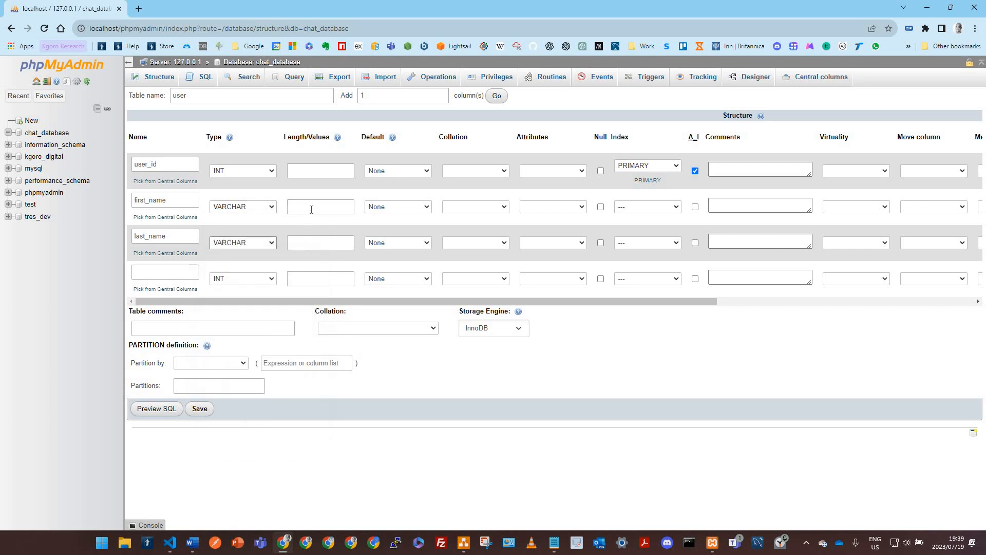
Give first_name and last_name a length of 45 and allow NULL values in both columns
click(311, 209)
text(45)
click(311, 250)
text(45)
click(410, 208)
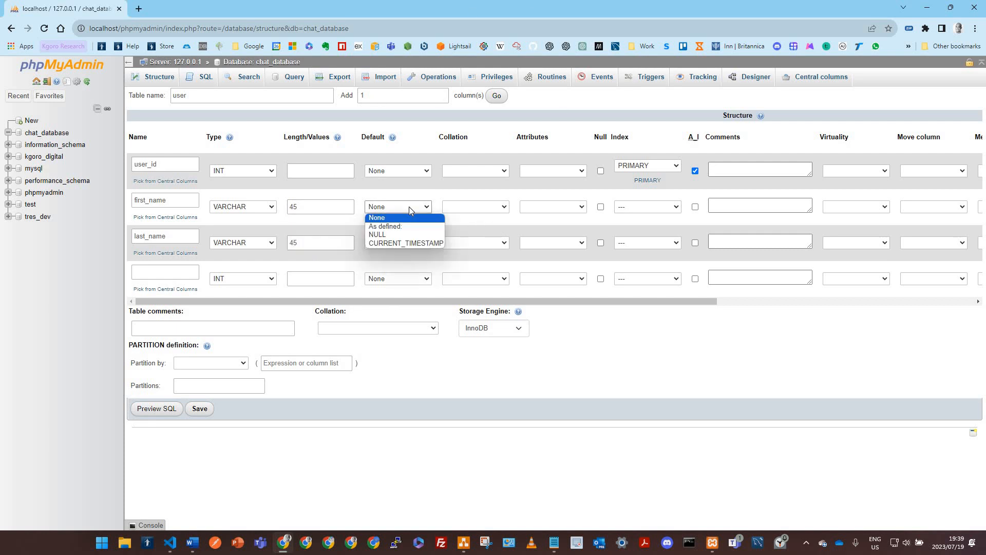
click(405, 216)
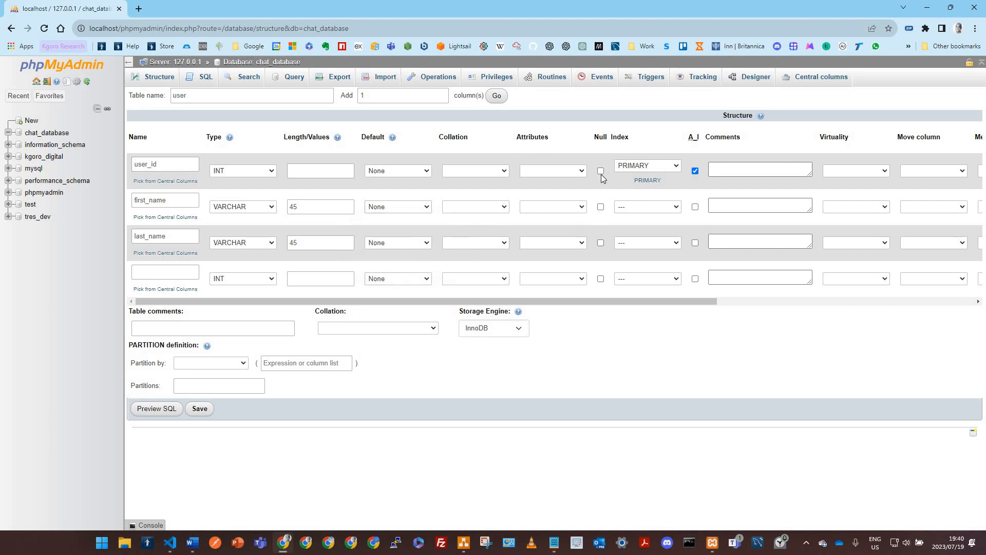
click(600, 206)
Define the fourth column as contact with type VARCHAR and length 10
click(181, 278)
key(alt+Tab)
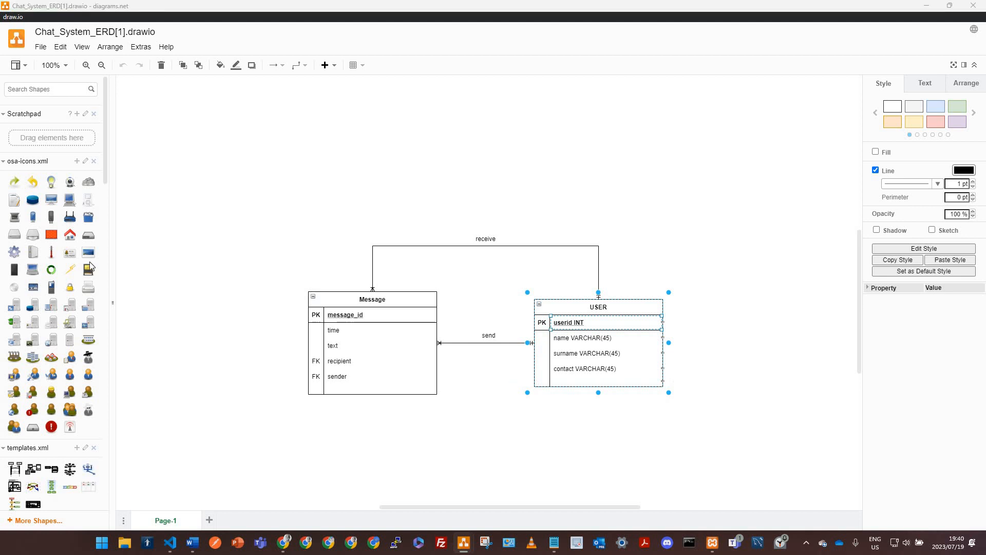
key(alt+Tab)
text(contact)
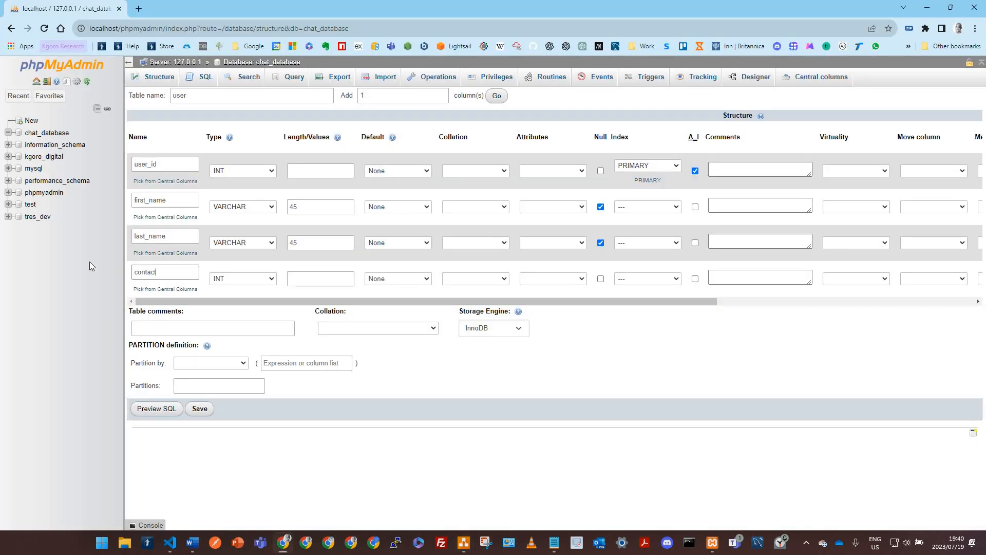
click(257, 279)
click(257, 298)
click(304, 282)
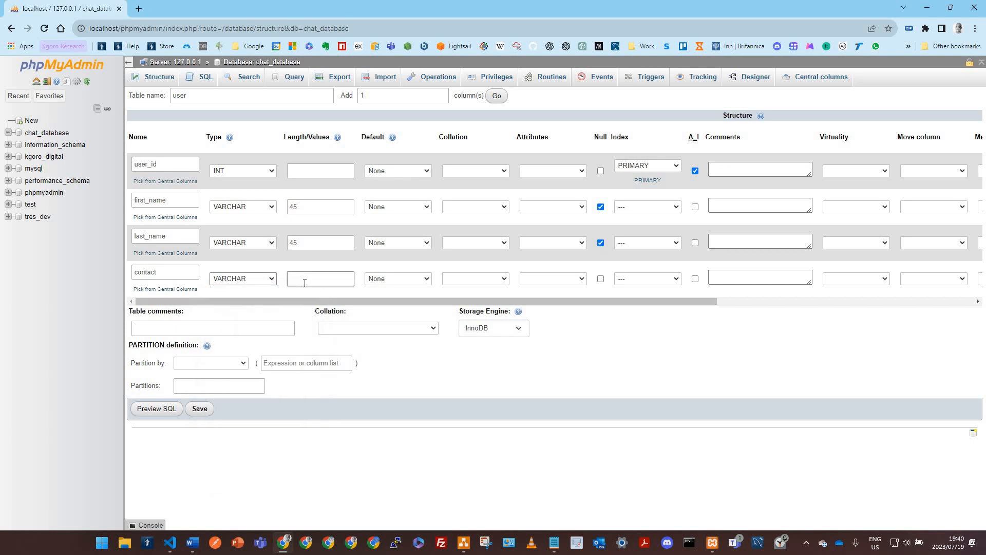
Change the data type of the contact column to CHAR, keeping its length of 10
click(272, 279)
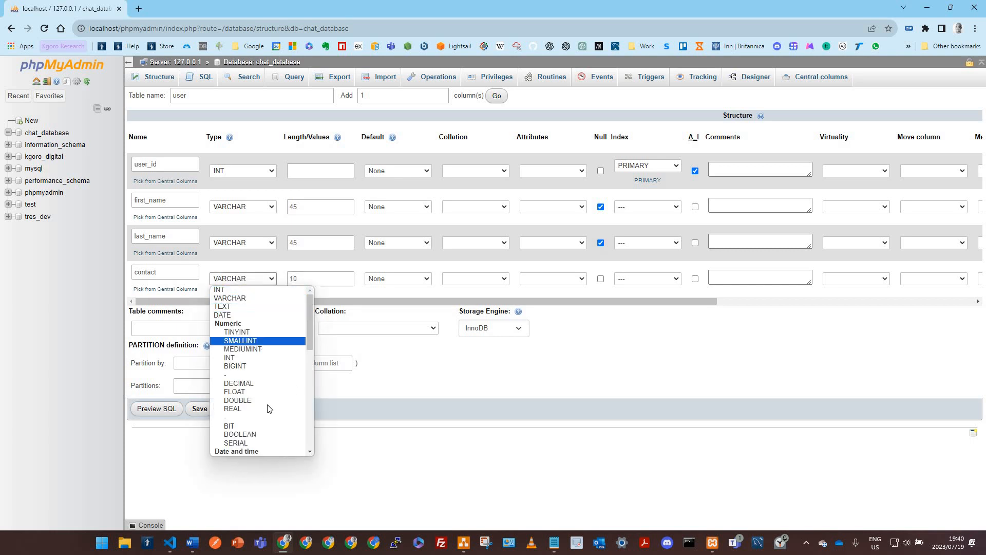
scroll(266, 414, down, 5)
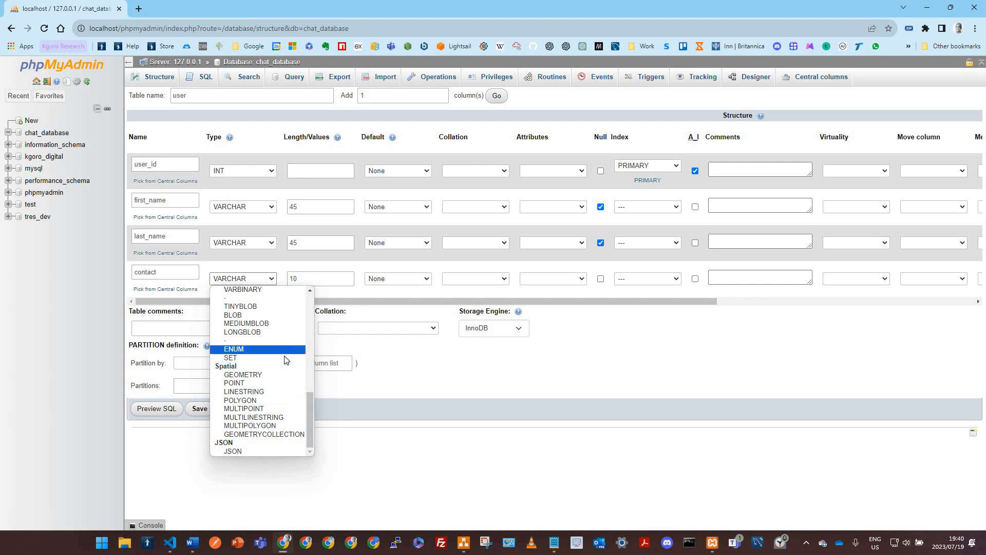
scroll(286, 360, up, 4)
scroll(290, 363, up, 3)
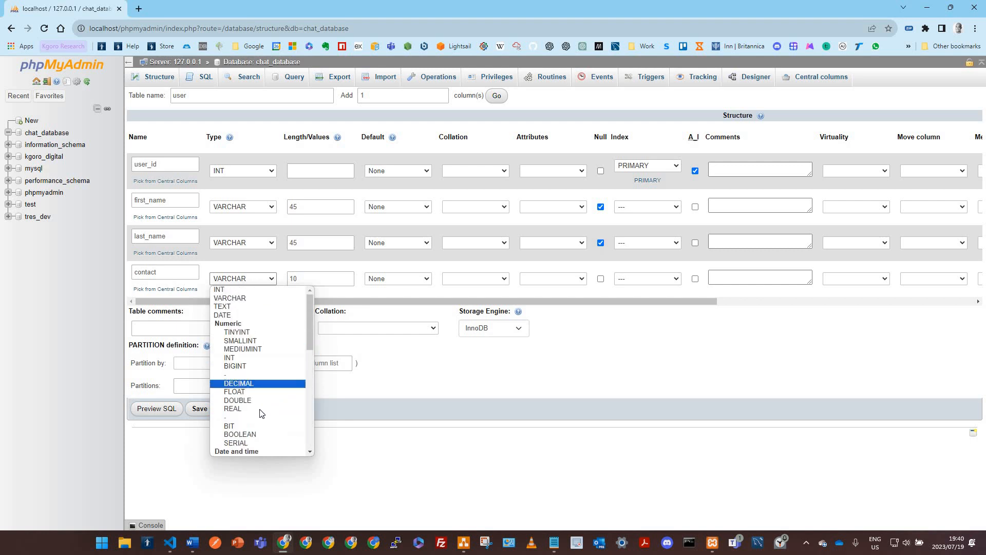
scroll(262, 411, down, 3)
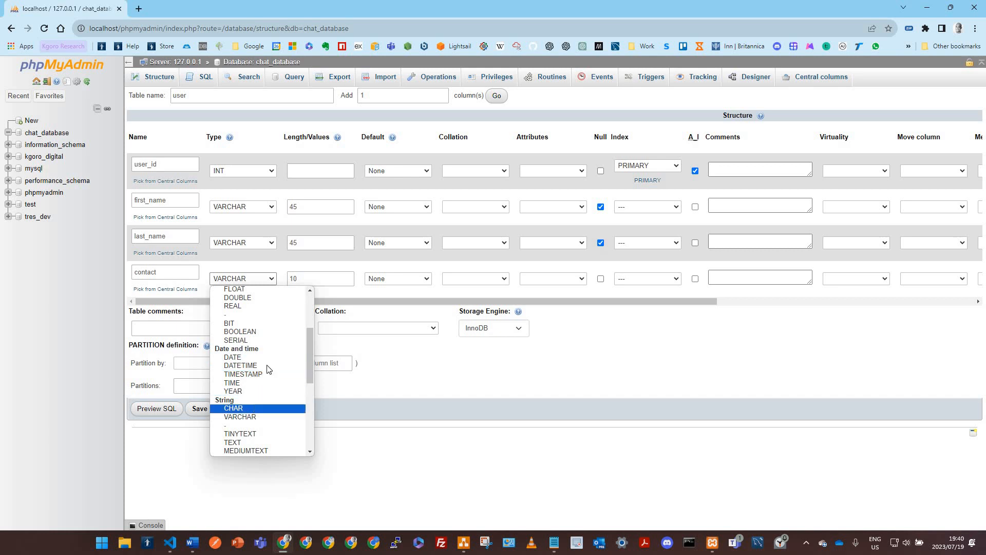
click(257, 409)
double_click(317, 282)
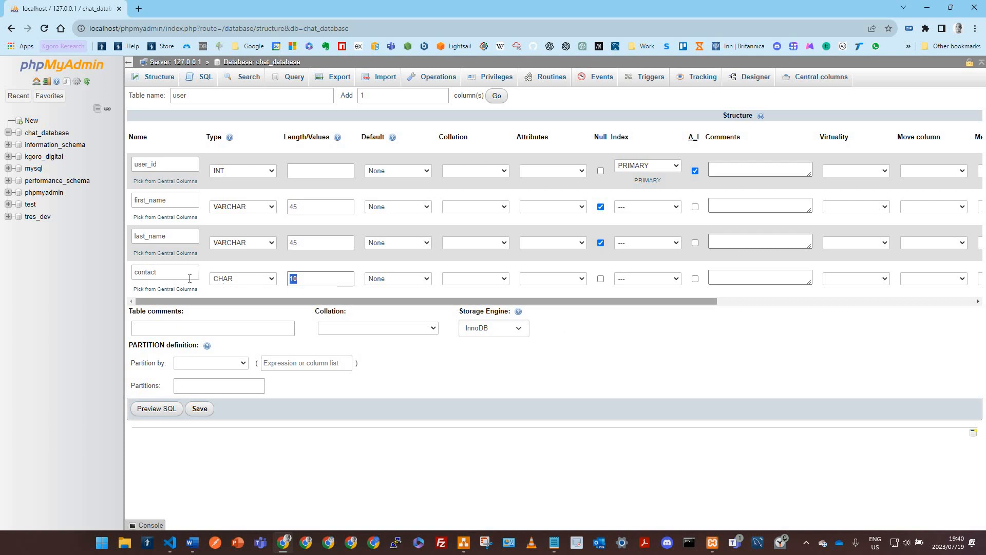
double_click(146, 273)
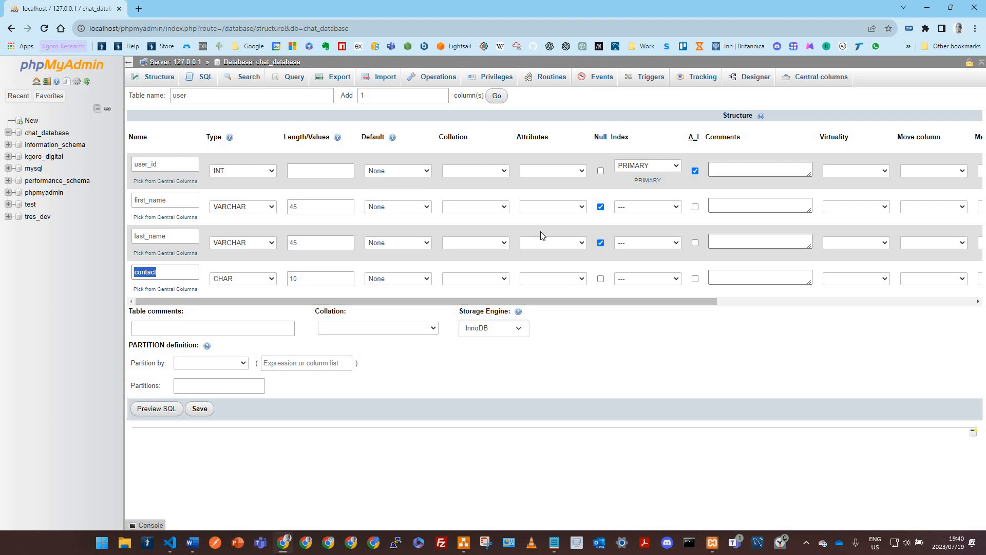
Add a UNIQUE index to the contact column
click(668, 280)
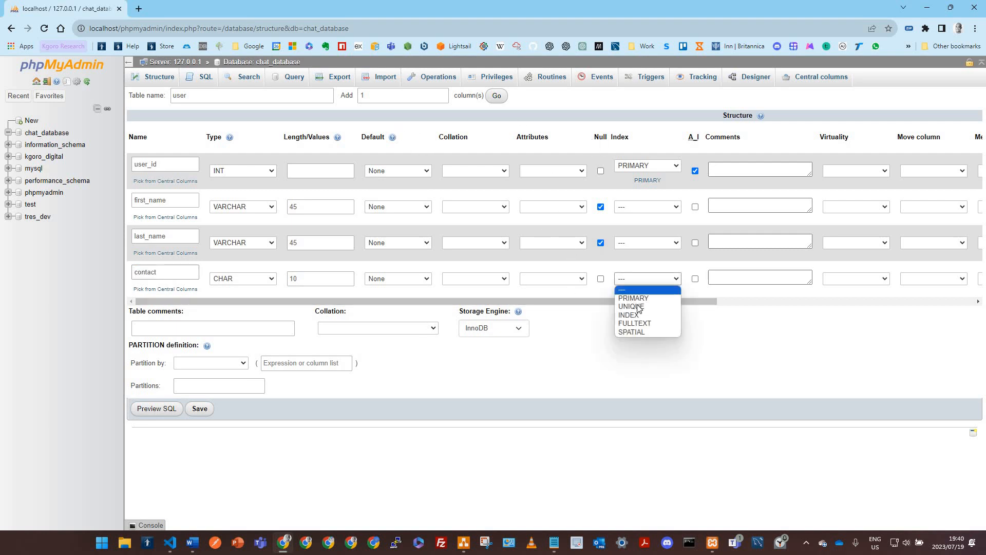
click(637, 307)
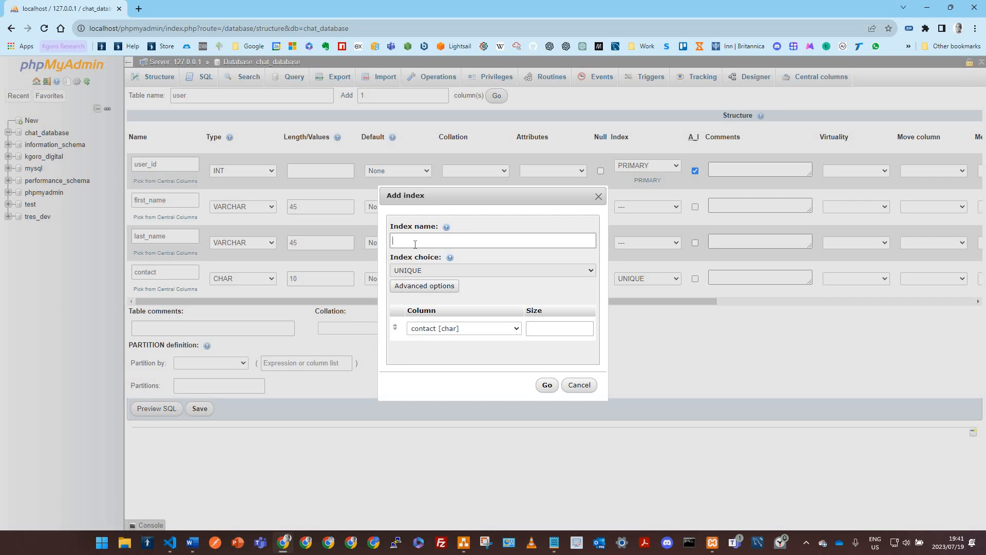
click(547, 386)
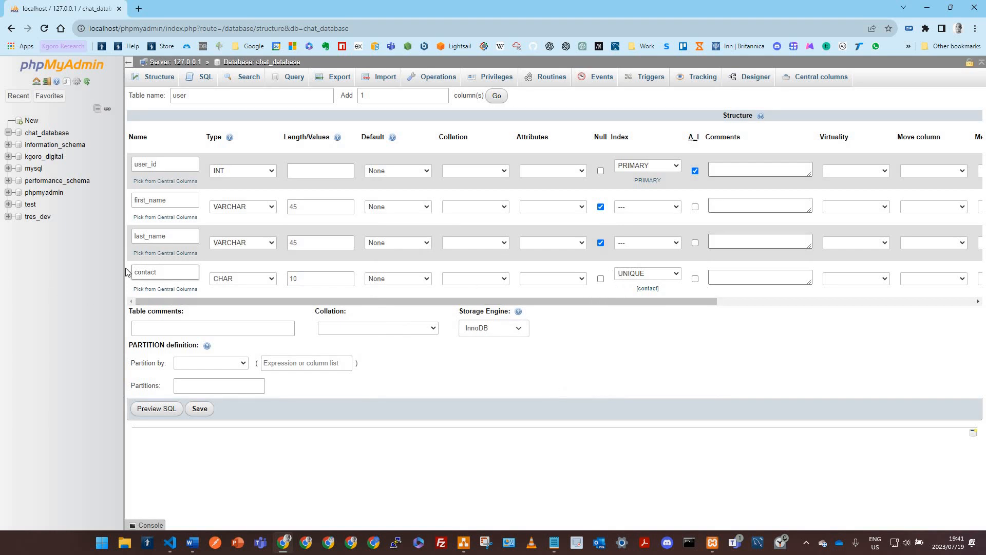
Set the contact column's index to PRIMARY, combining it with user_id in one primary key
double_click(159, 271)
drag(168, 275, 237, 310)
click(172, 273)
click(727, 319)
click(671, 278)
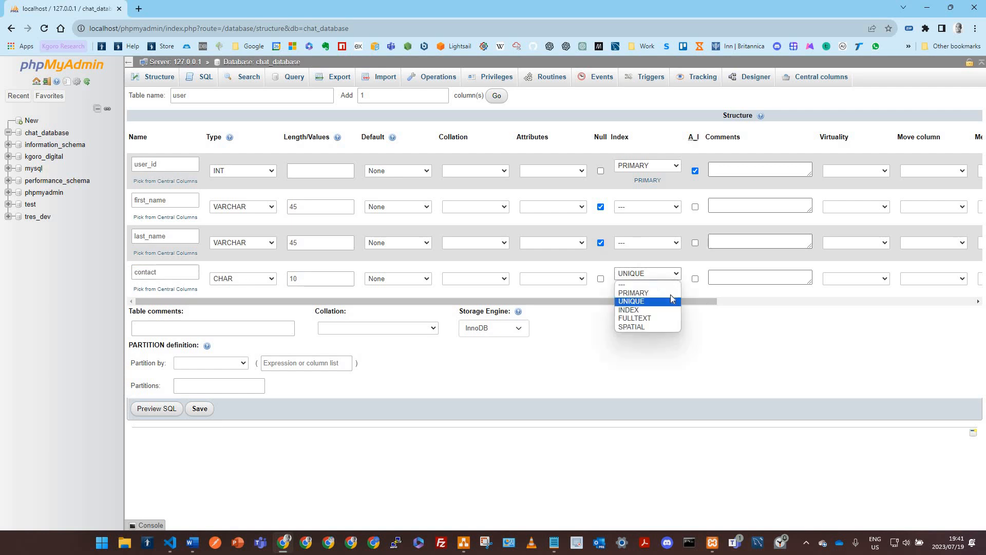
click(670, 295)
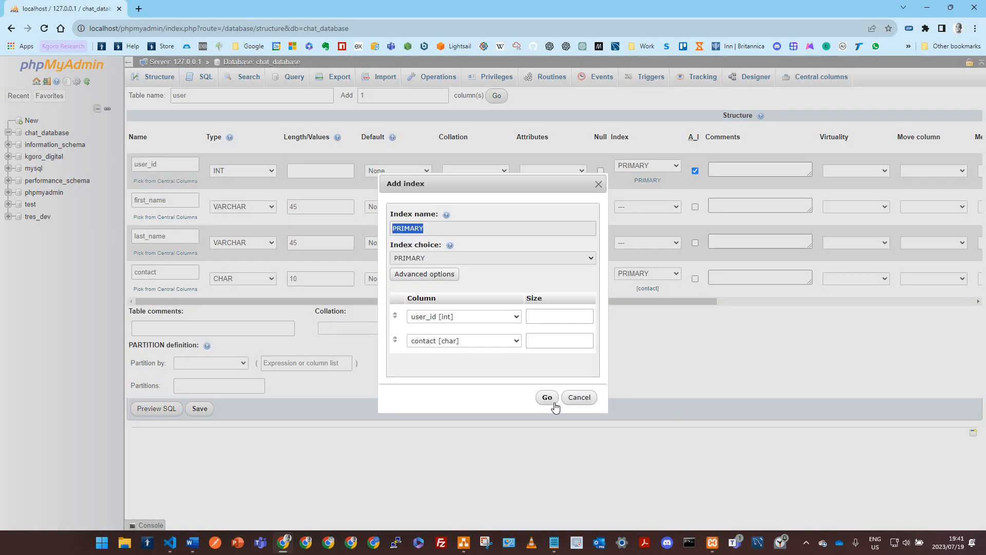
click(547, 398)
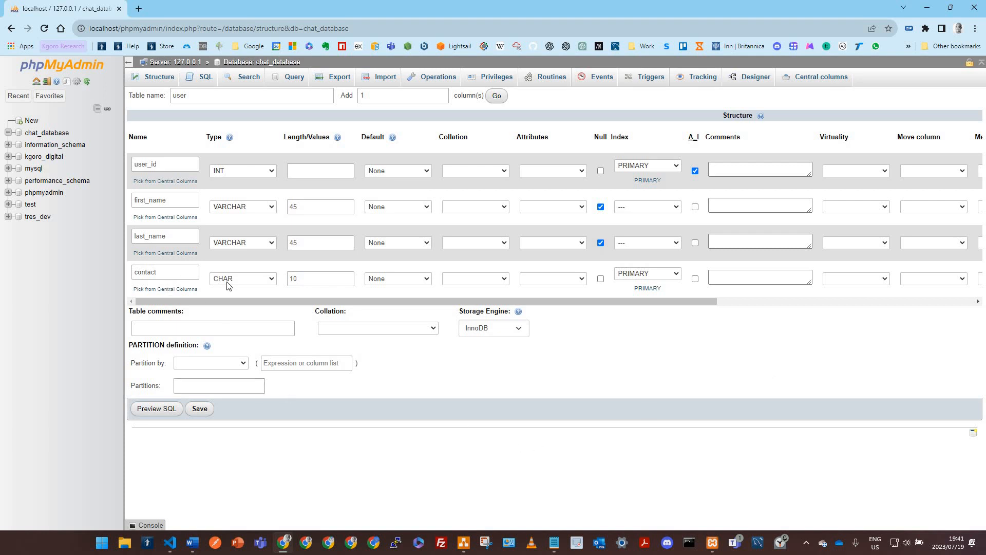
Save the user table with its four defined columns
click(240, 283)
drag(133, 277, 468, 397)
drag(133, 167, 583, 404)
click(601, 242)
click(200, 410)
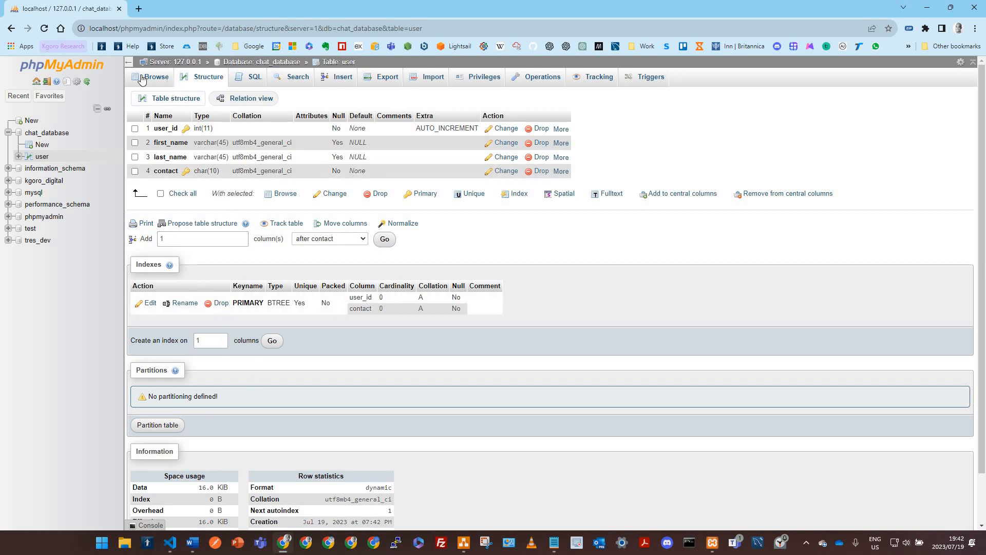
Return to the chat_database overview and name a new table message, after the Message entity in the ER diagram
click(228, 61)
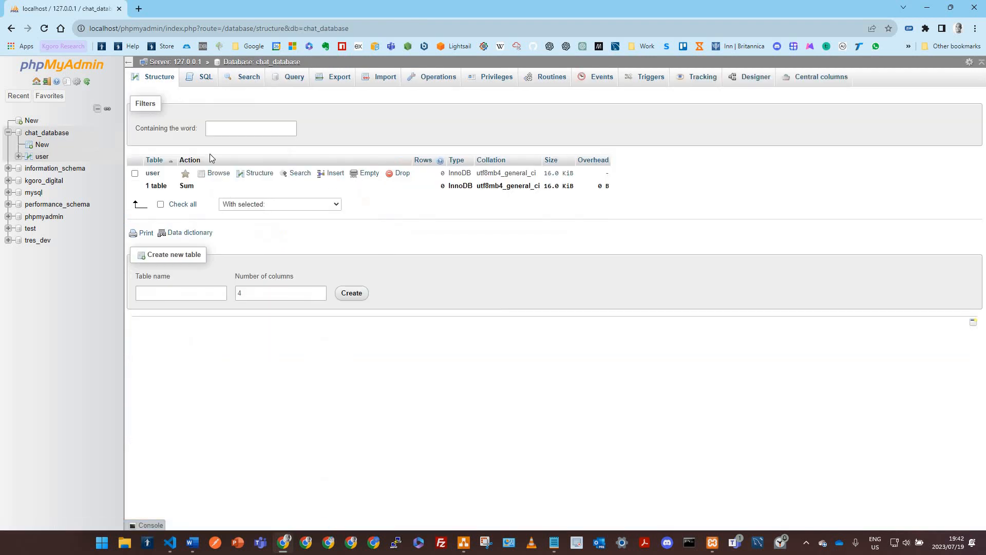
click(195, 295)
key(alt+Tab)
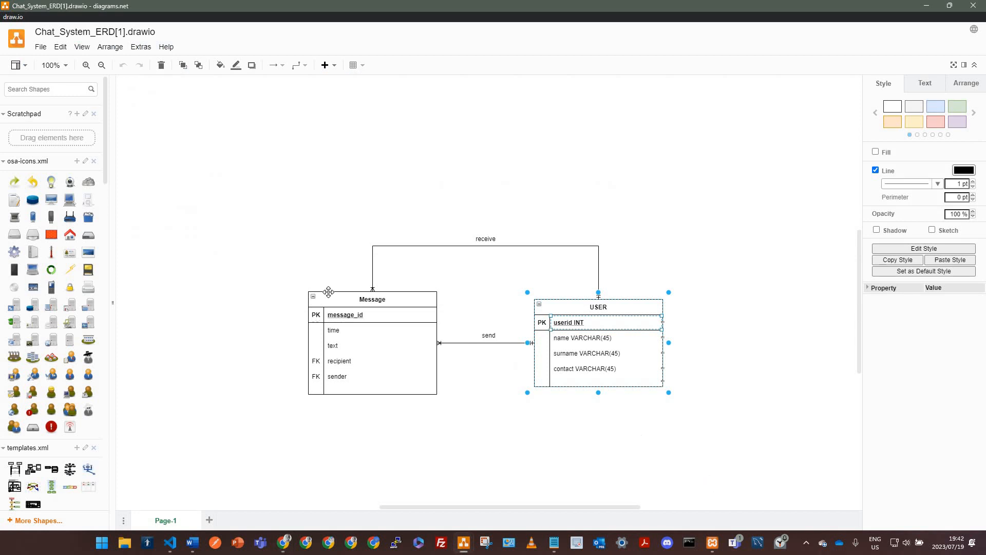
key(alt+Tab)
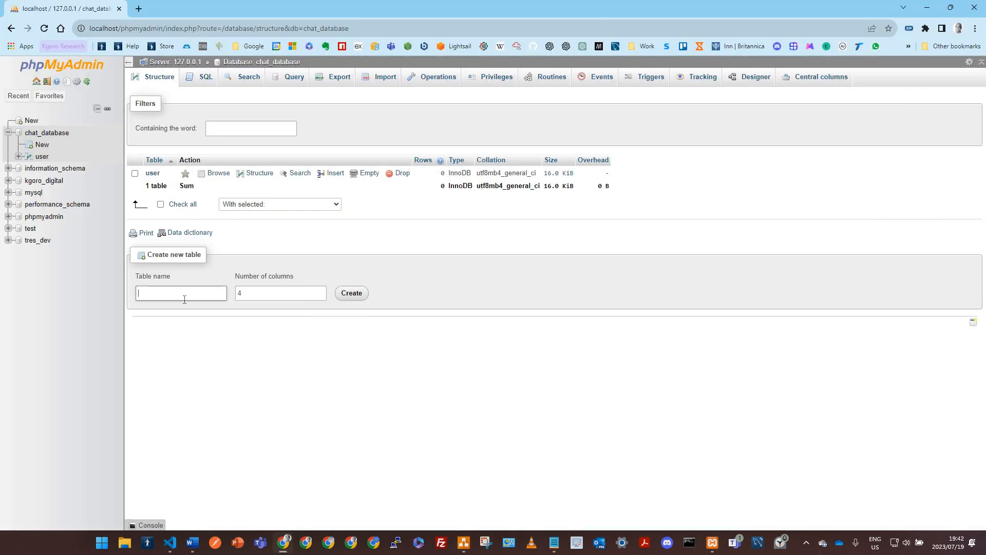
key(BackSpace)
Create the message table with 5 columns, matching the attributes of the Message entity in the ER diagram
key(alt+Tab)
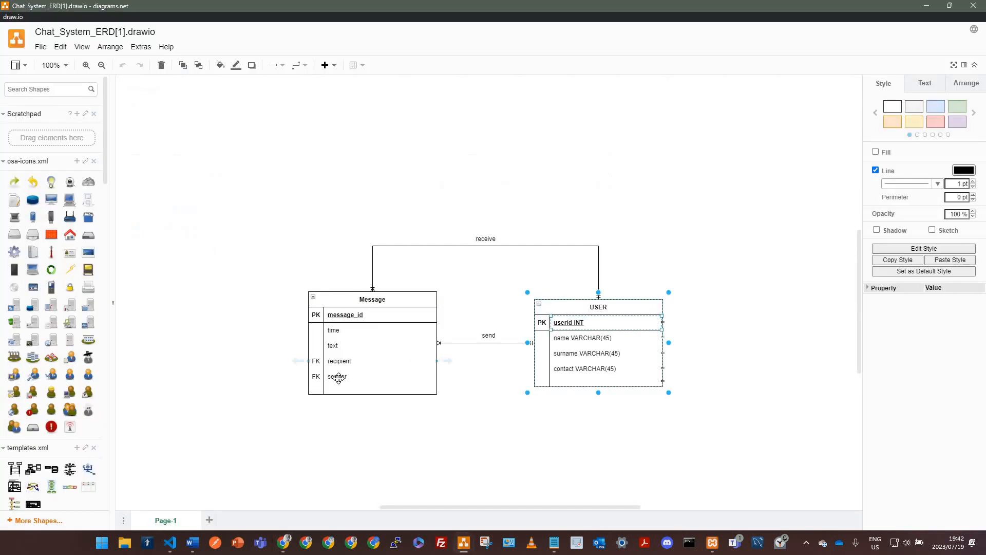
click(337, 379)
click(338, 377)
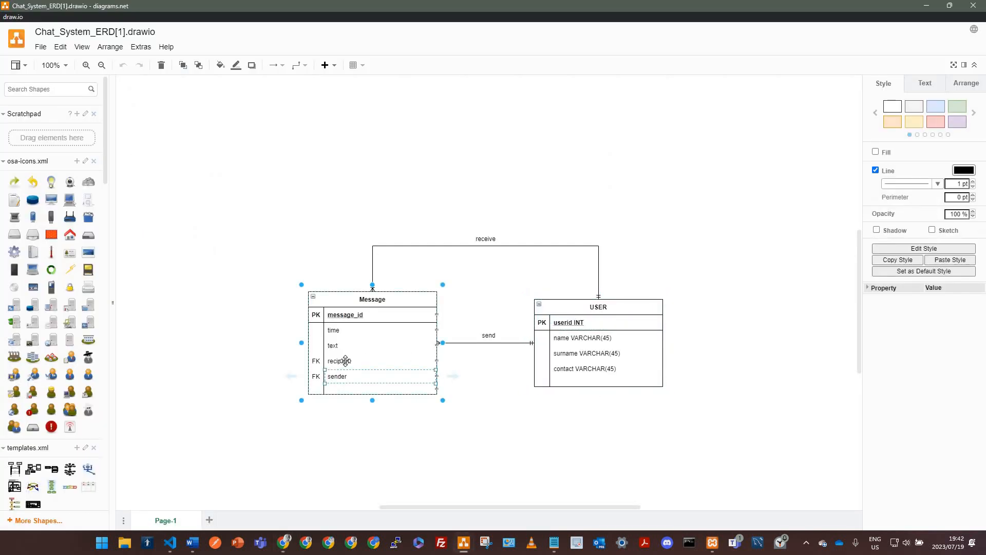
click(346, 342)
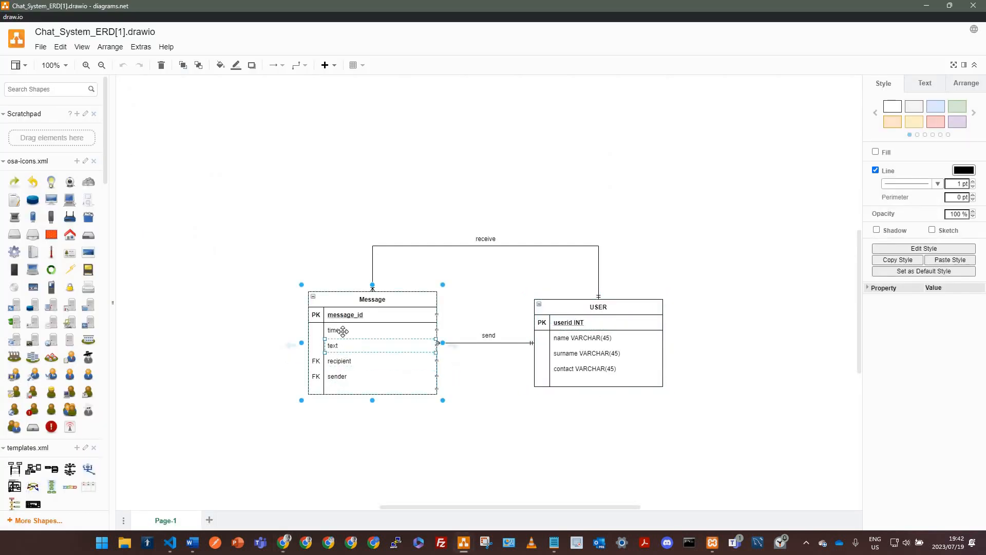
key(alt+Tab)
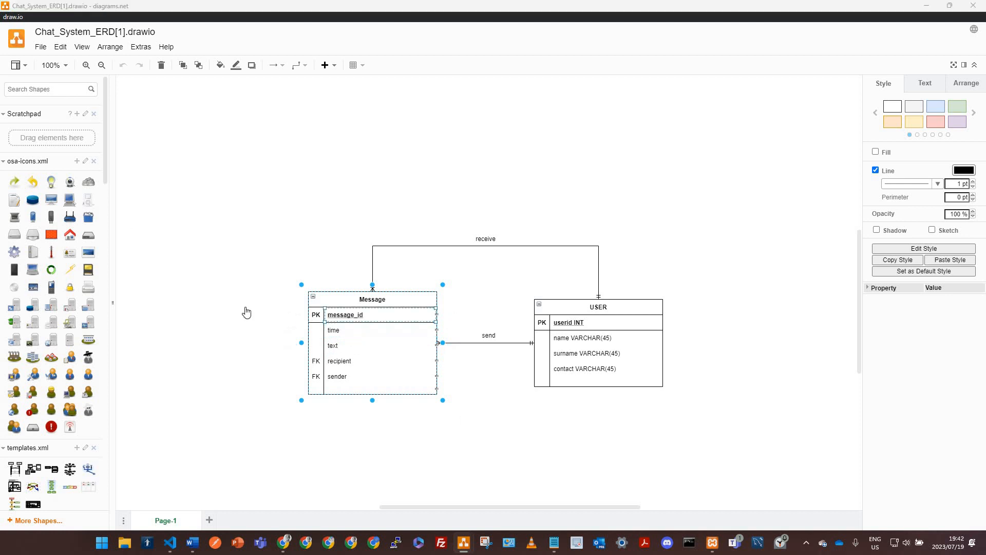
click(286, 295)
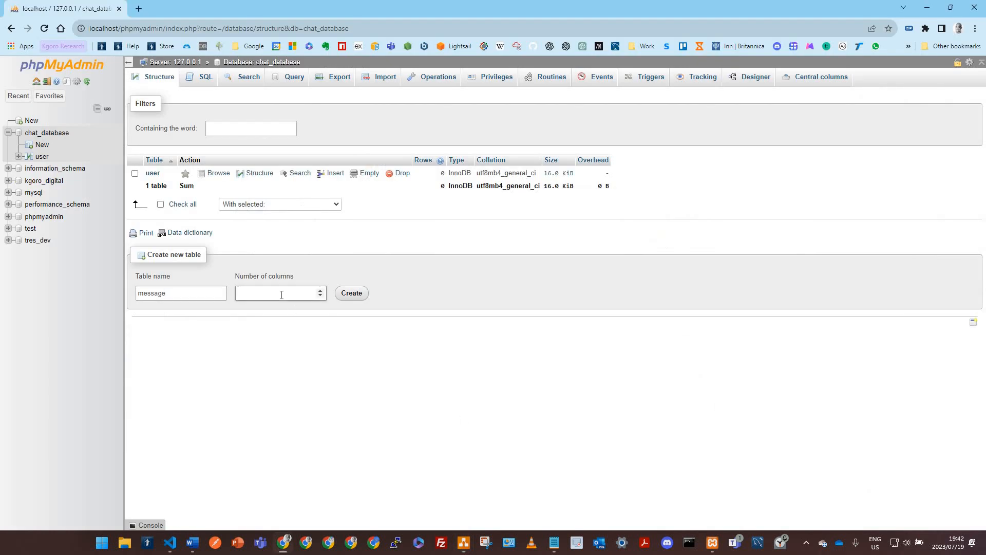
click(352, 300)
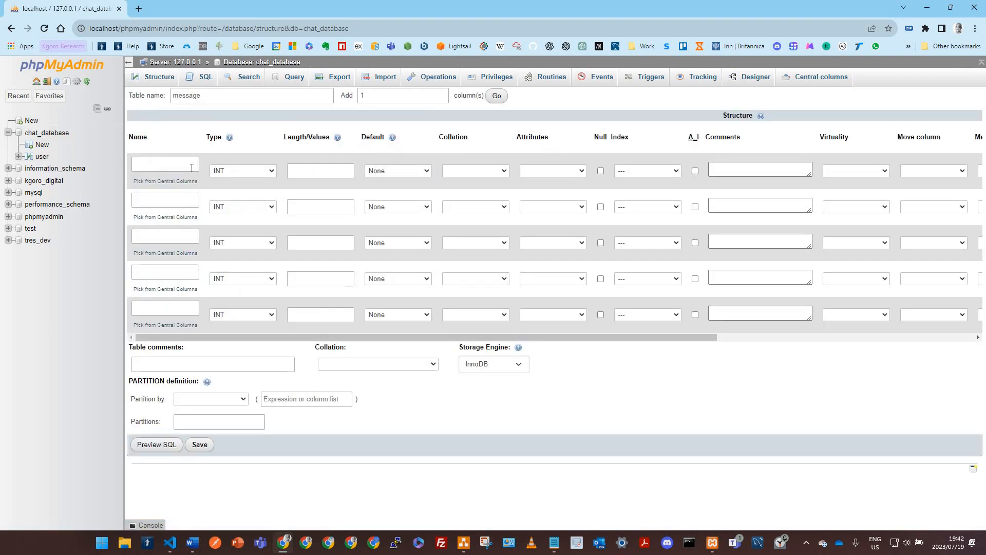
Name the first column message_id and make it an auto-incrementing primary key
click(191, 168)
key(alt+Tab)
key(alt+Tab)
text(message_id)
click(695, 172)
Define the second column as time with type TIMESTAMP, following the Message entity
click(152, 200)
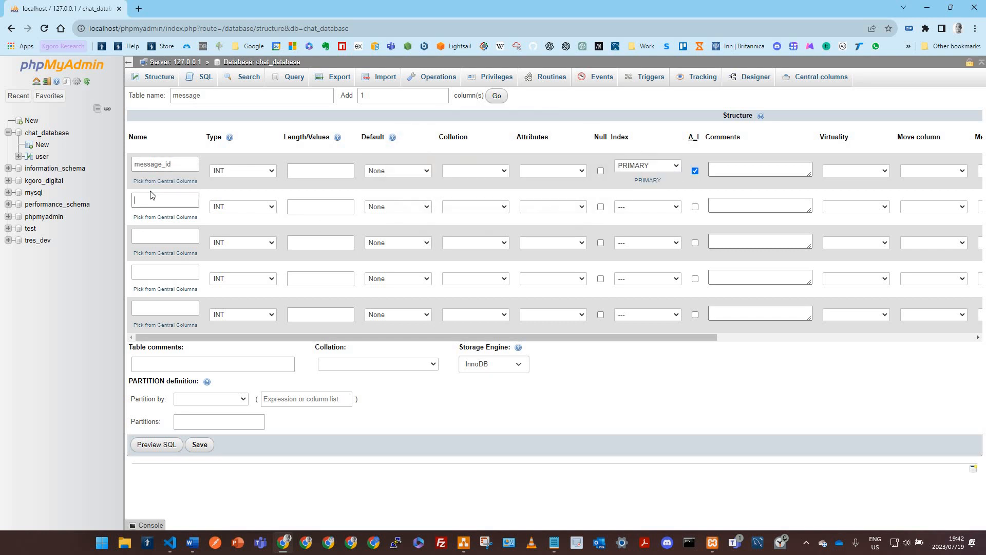
key(alt+Tab)
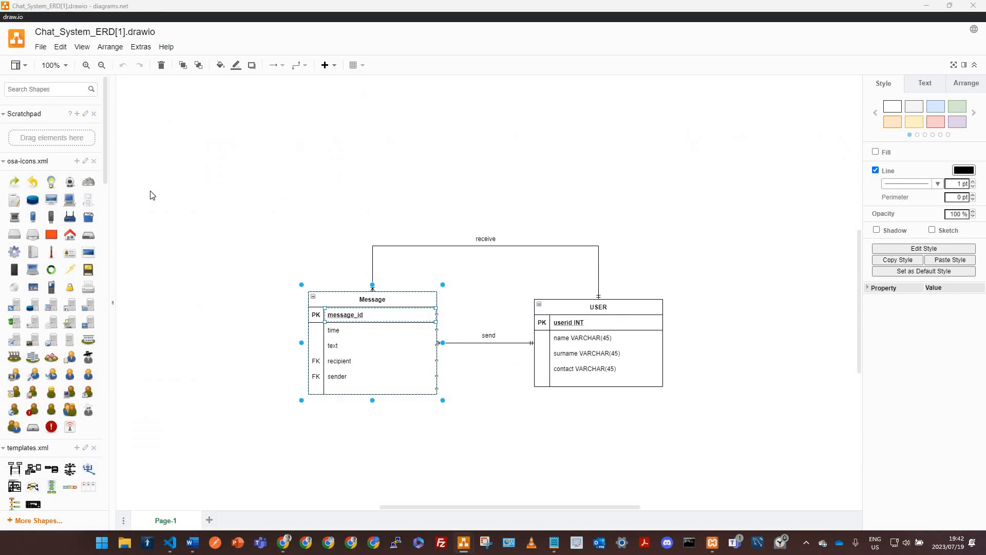
key(alt+Tab)
text(time)
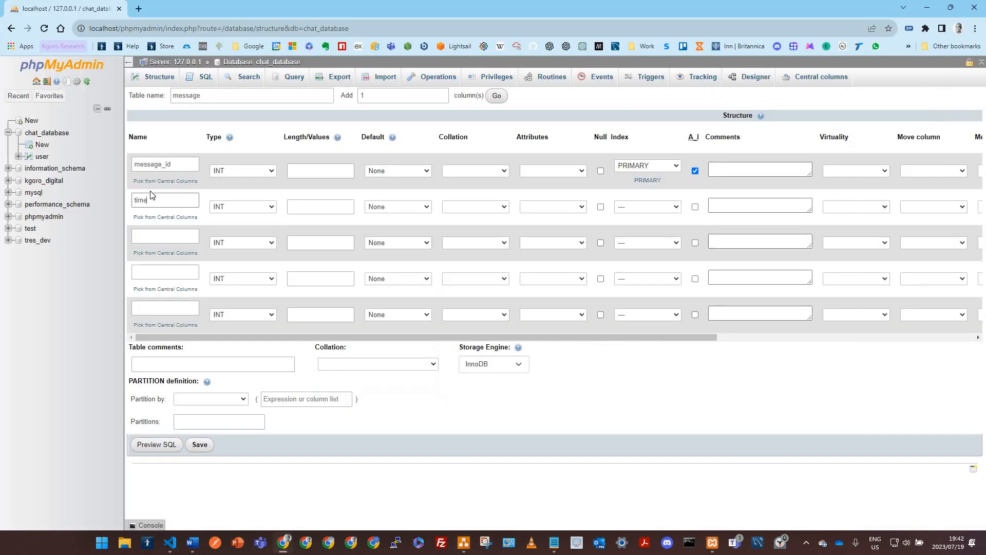
click(240, 206)
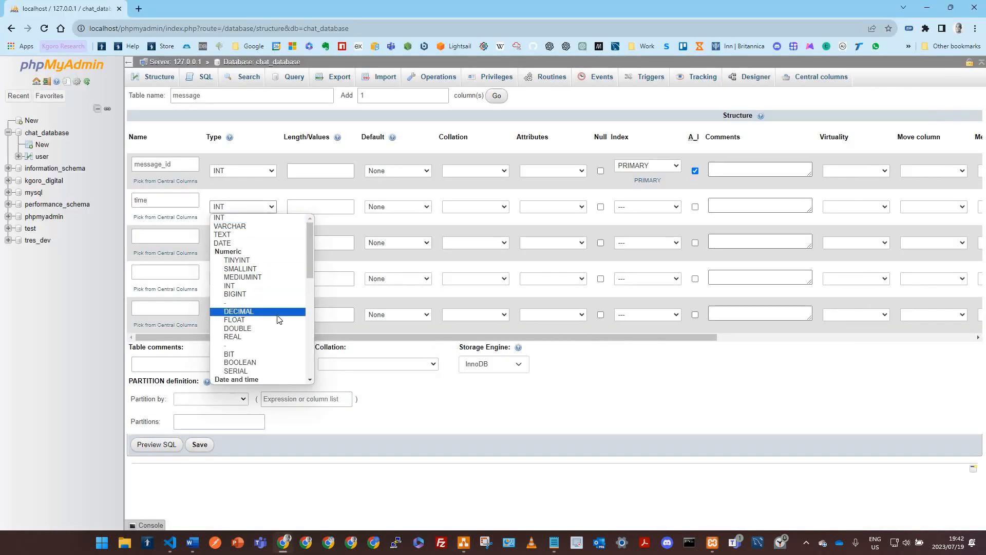
scroll(275, 311, down, 5)
scroll(267, 308, up, 2)
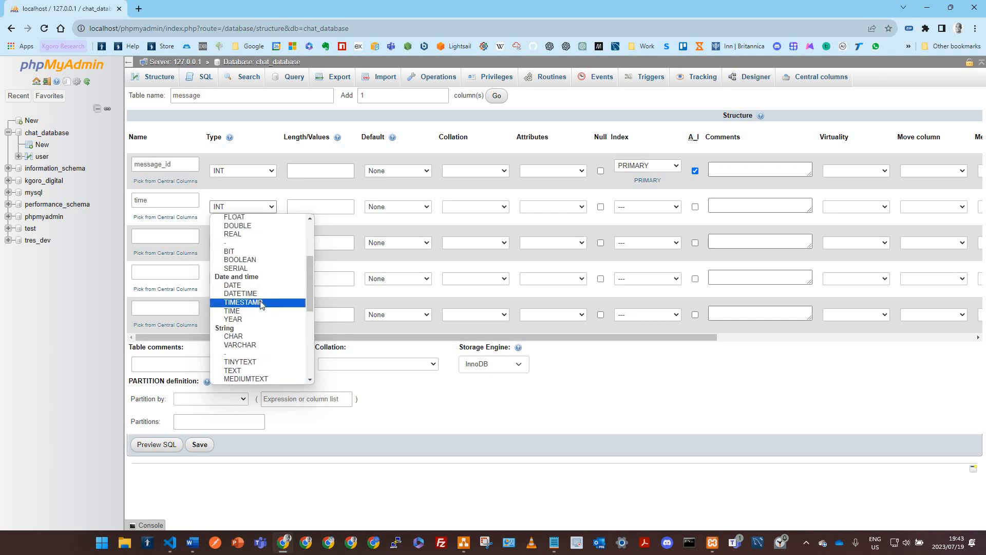
click(261, 303)
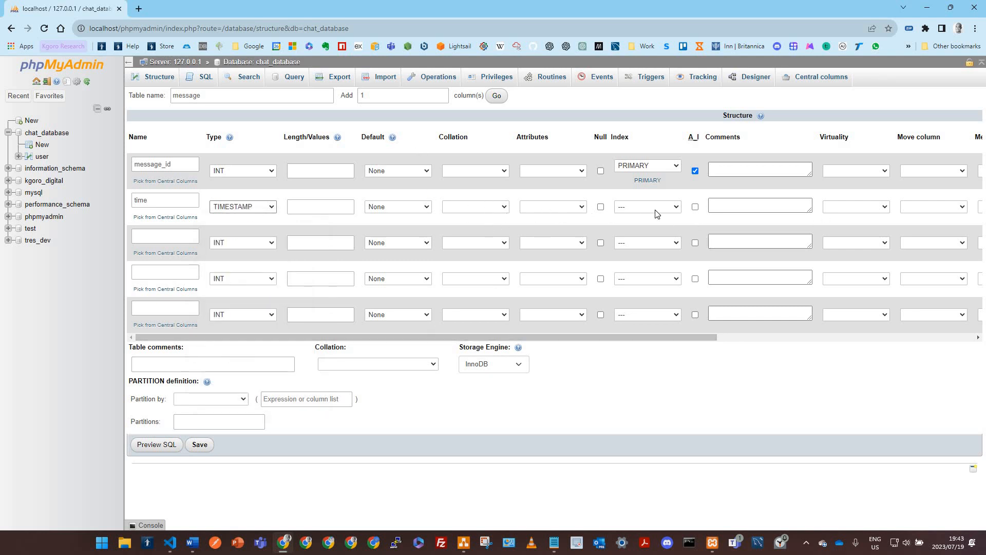
Define the third column as text with type TEXT, following the Message entity
click(145, 236)
click(301, 277)
key(alt+Tab)
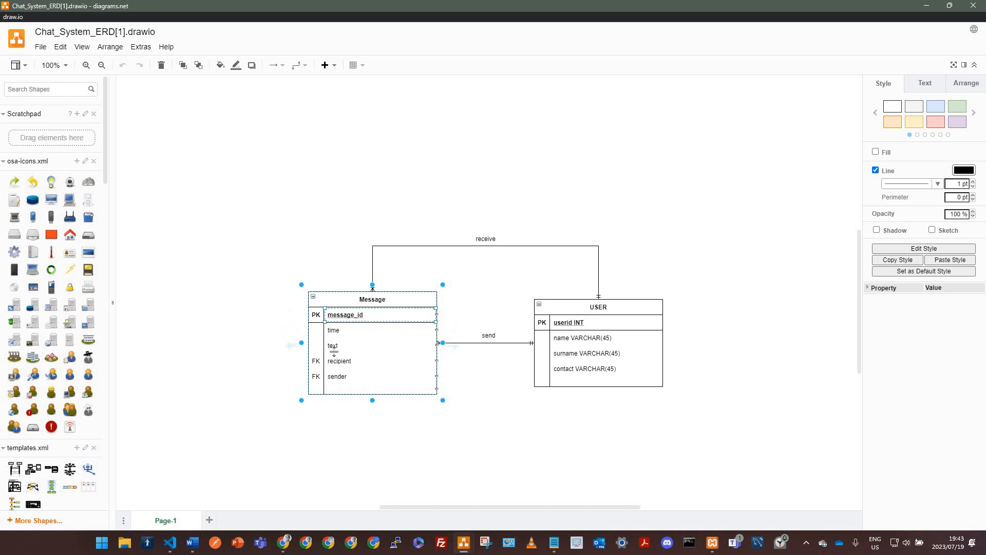
key(alt+Tab)
click(146, 235)
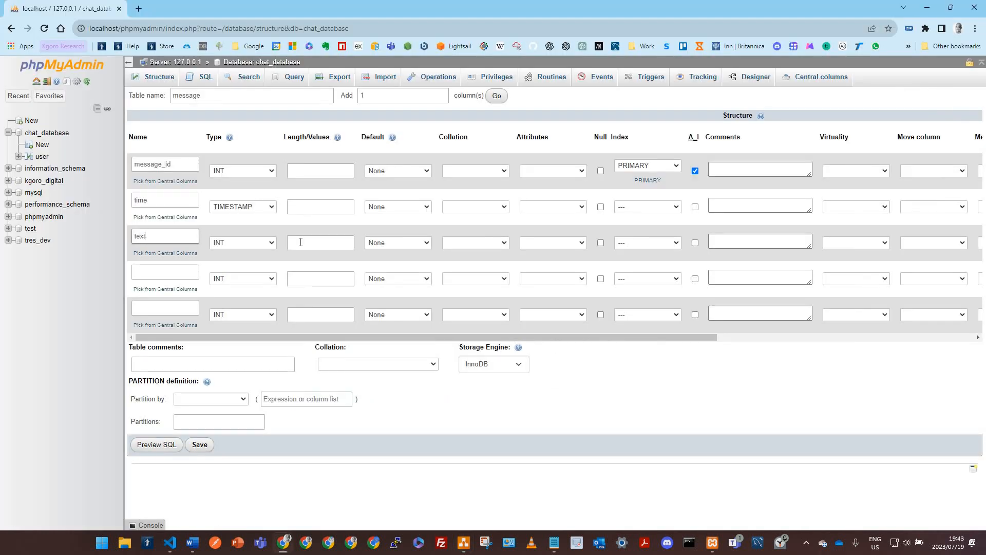
click(266, 244)
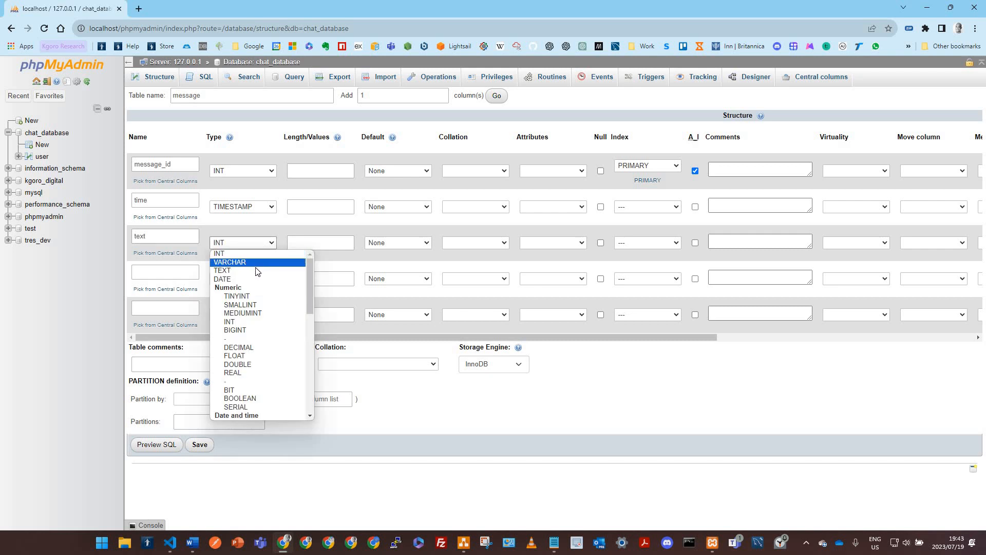
click(257, 271)
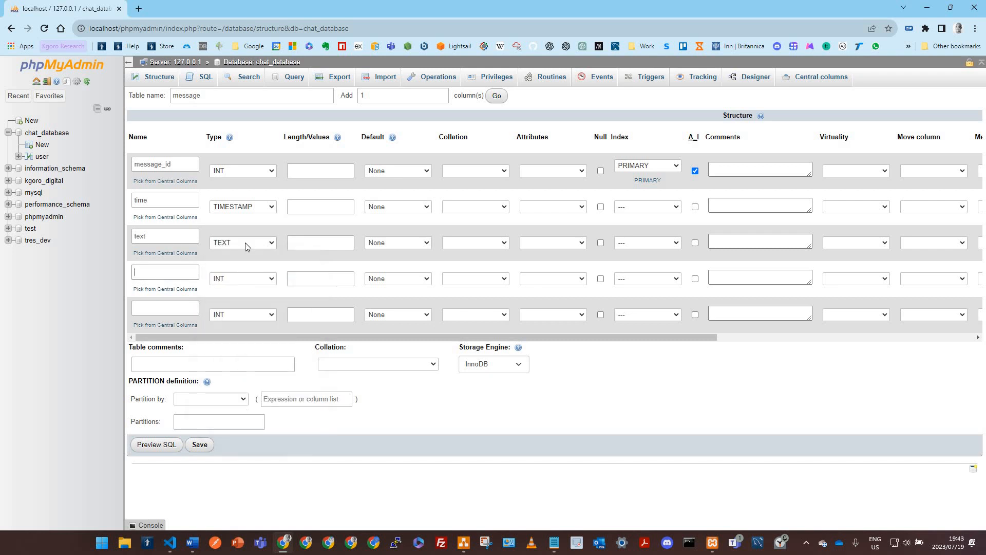
click(245, 243)
Define the fourth column as recipient with type INT, following the Message entity in the ER diagram
click(165, 272)
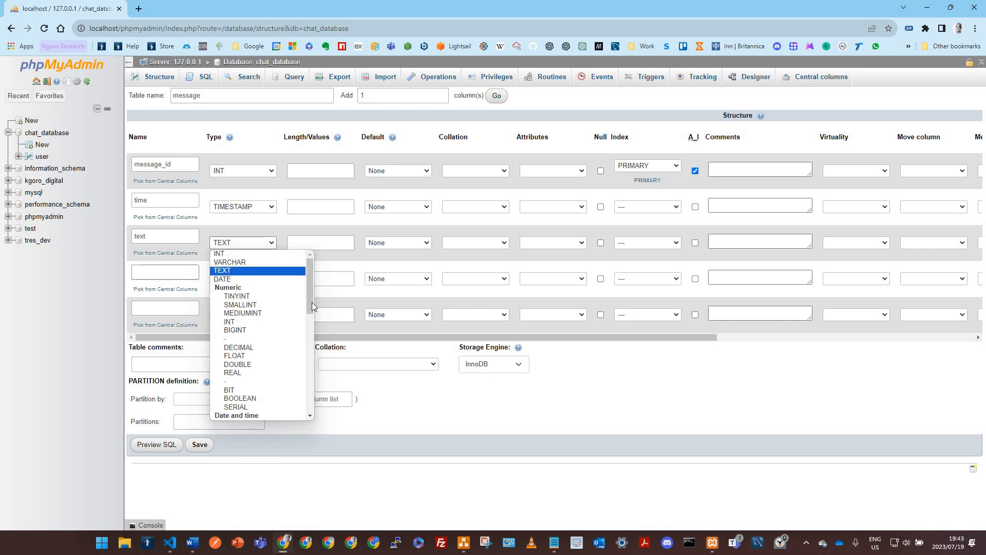
key(alt+Tab)
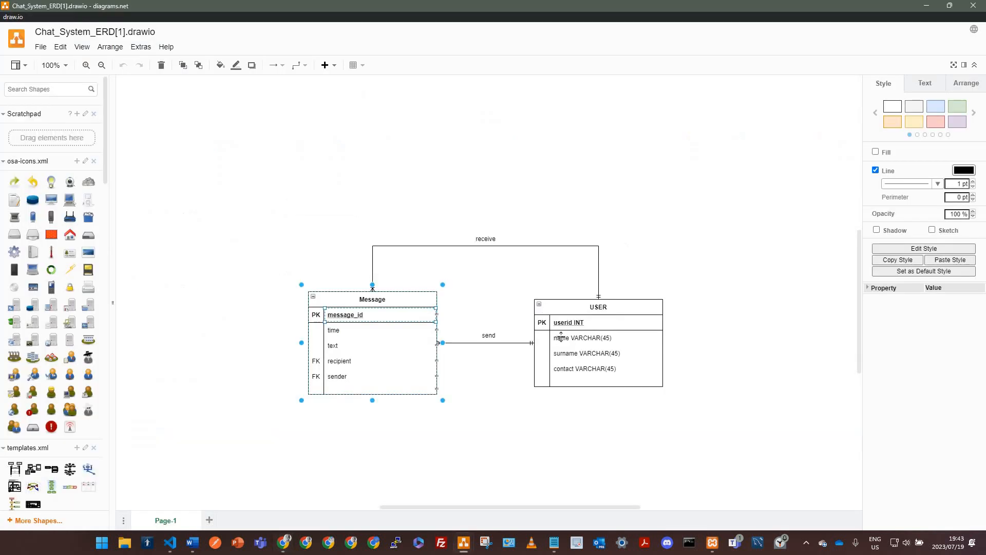
click(355, 362)
key(alt+Tab)
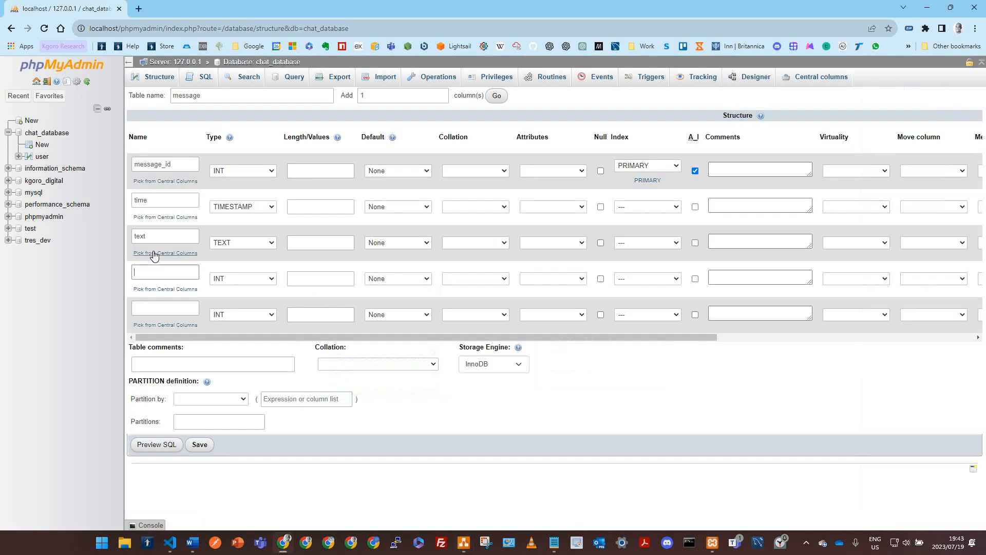
text(recipie)
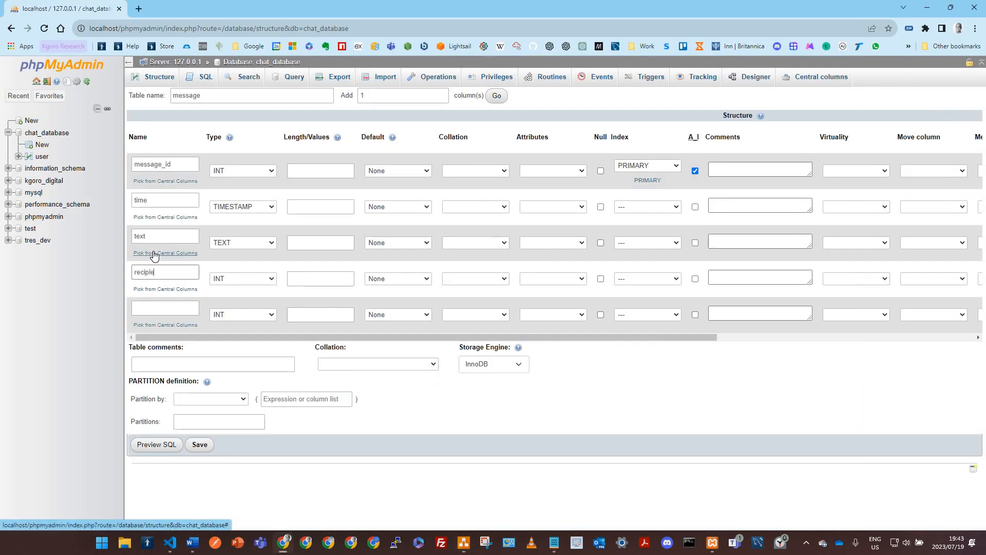
text(nt)
key(alt+Tab)
key(alt+Tab)
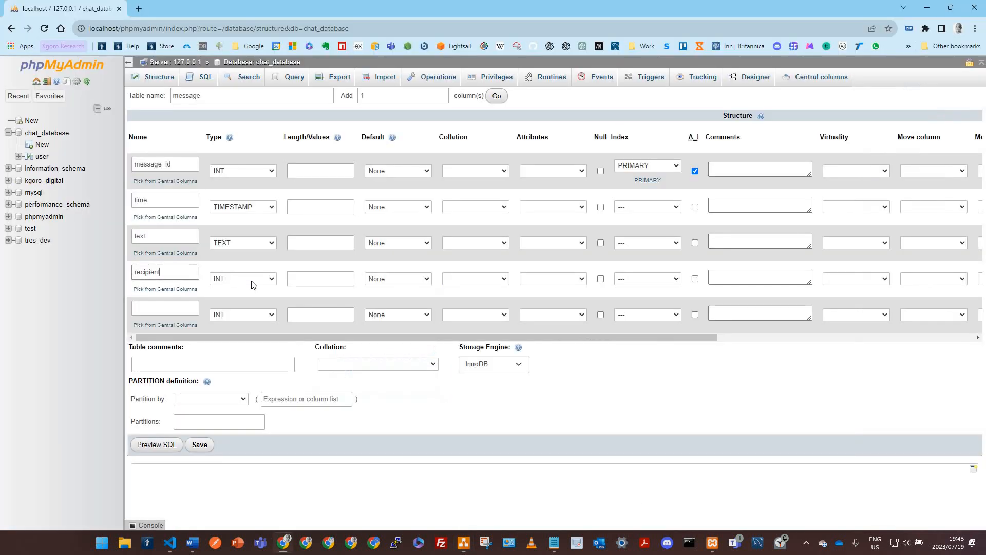
click(252, 284)
click(249, 291)
click(324, 281)
Switch to the ER diagram in draw.io and mark the USER entity's contact attribute as PK
key(alt+Tab)
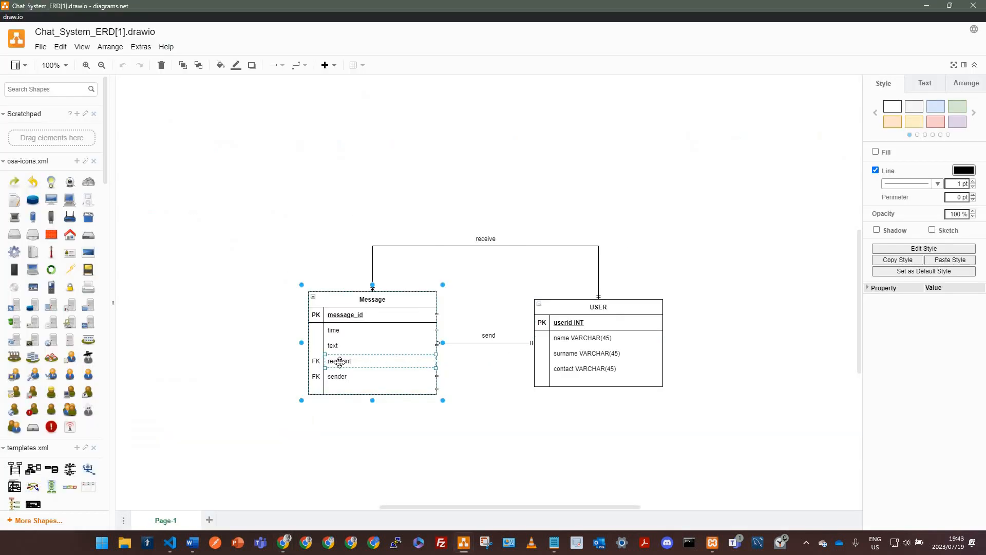
click(539, 368)
click(541, 370)
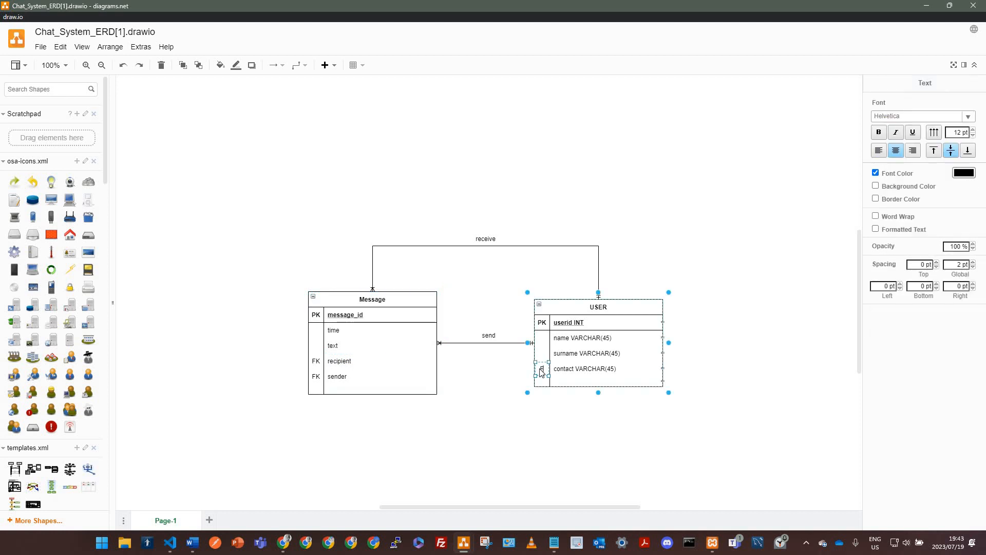
double_click(542, 369)
key(BackSpace)
click(468, 408)
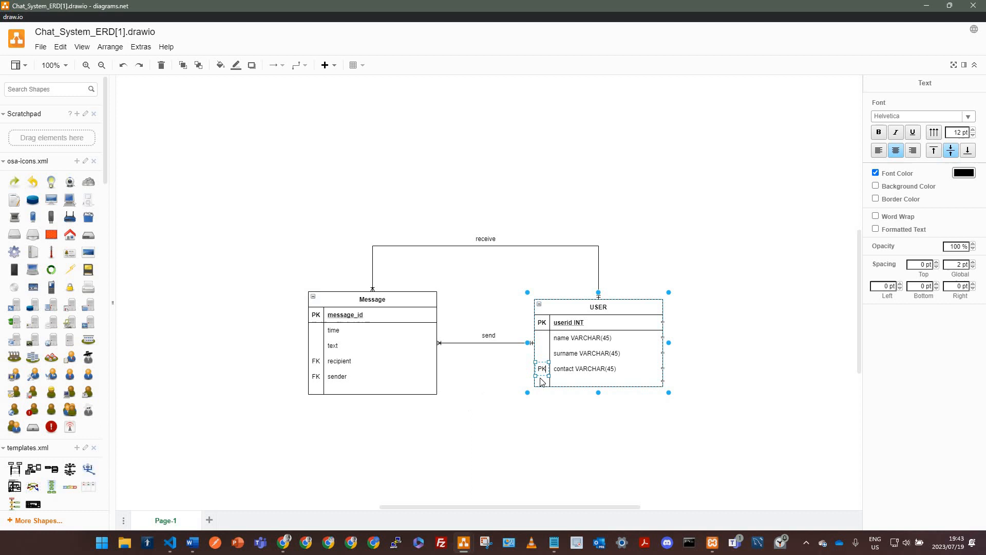
Change the data type of the USER entity's contact attribute to CHAR(10)
click(602, 373)
double_click(619, 370)
click(618, 370)
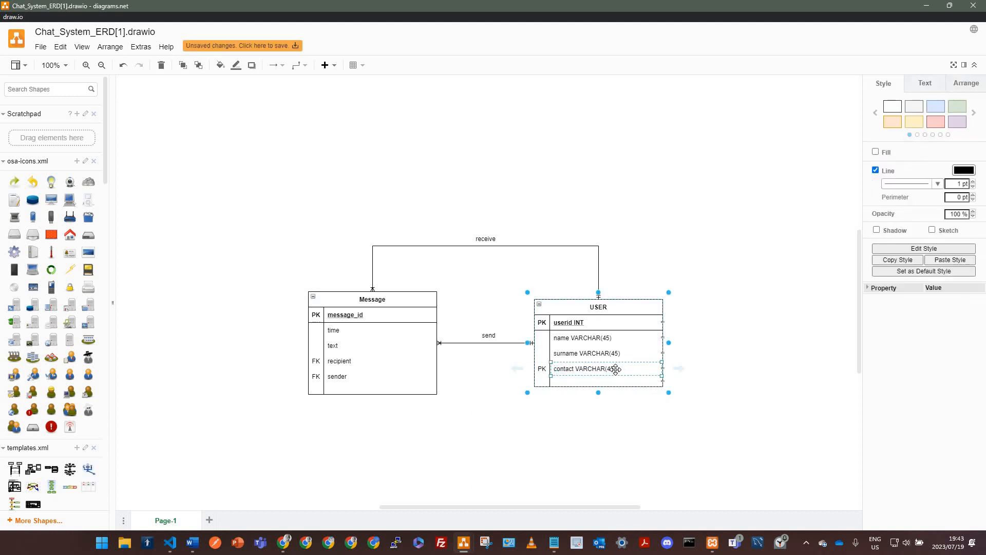
double_click(615, 369)
click(618, 369)
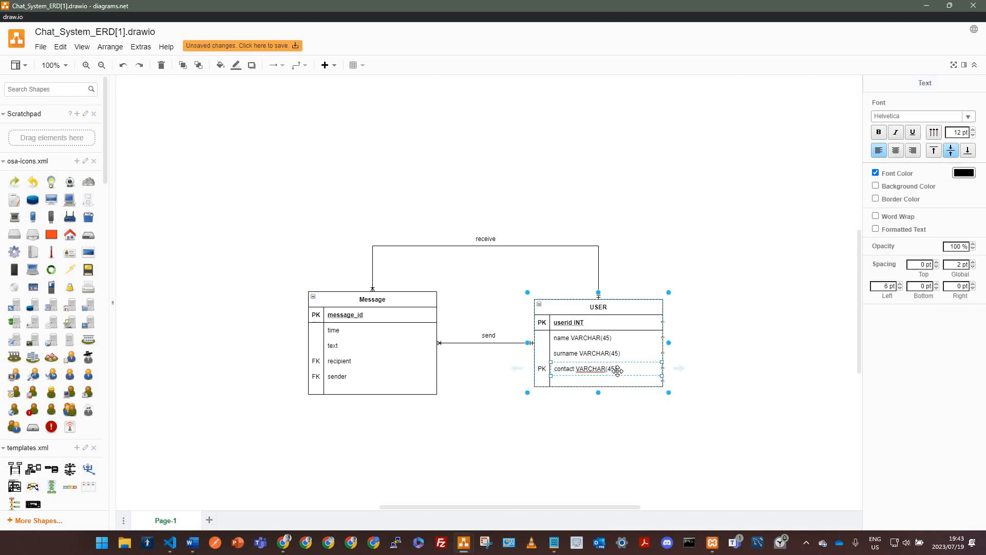
key(BackSpace)
key(BackSpace)
key(BackSpace)
key(BackSpace)
key(BackSpace)
key(BackSpace)
key(BackSpace)
key(BackSpace)
text(CHAR)
drag(520, 405, 255, 309)
Switch back to phpMyAdmin and name the message table's fifth column sender
key(alt+Tab)
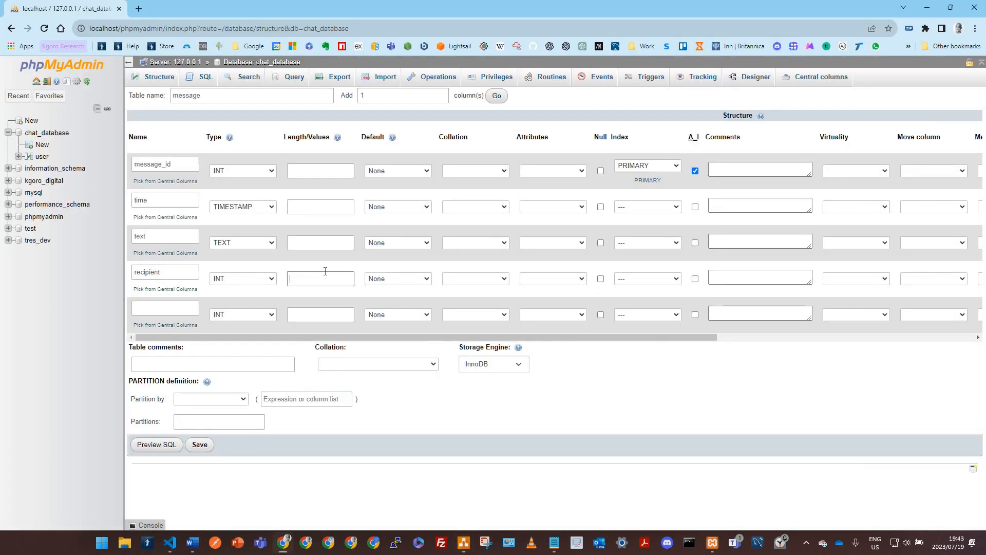
key(alt+Tab)
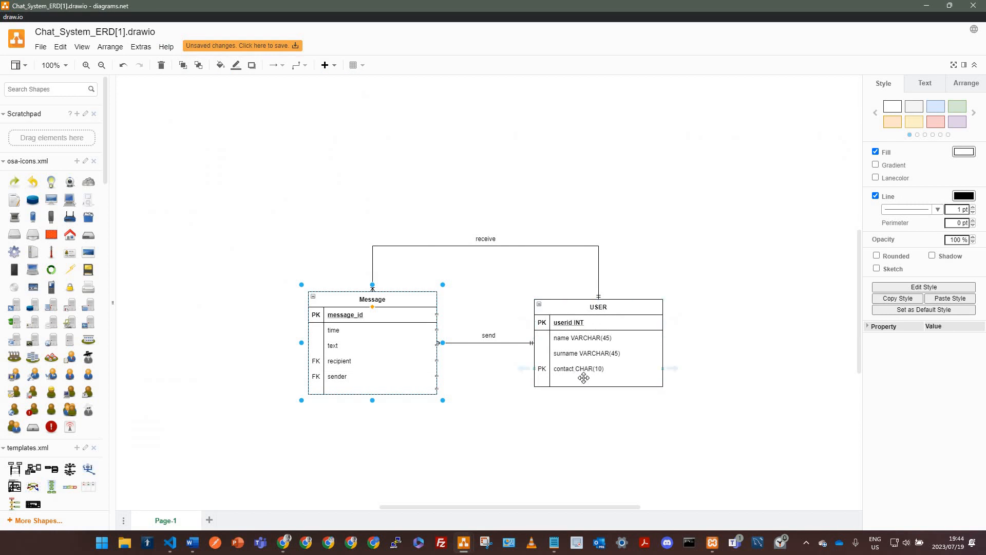
key(alt+Tab)
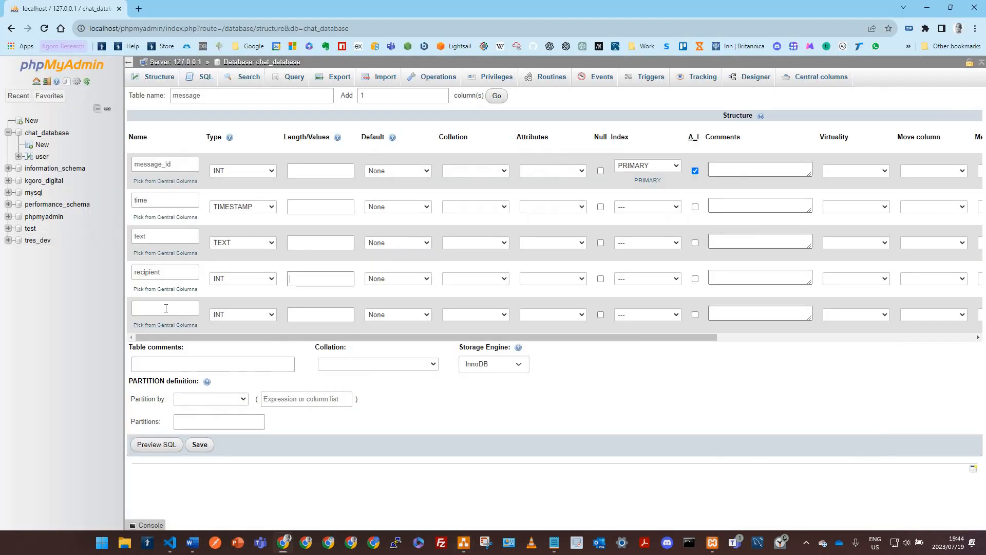
click(166, 308)
text(SEnder)
click(157, 275)
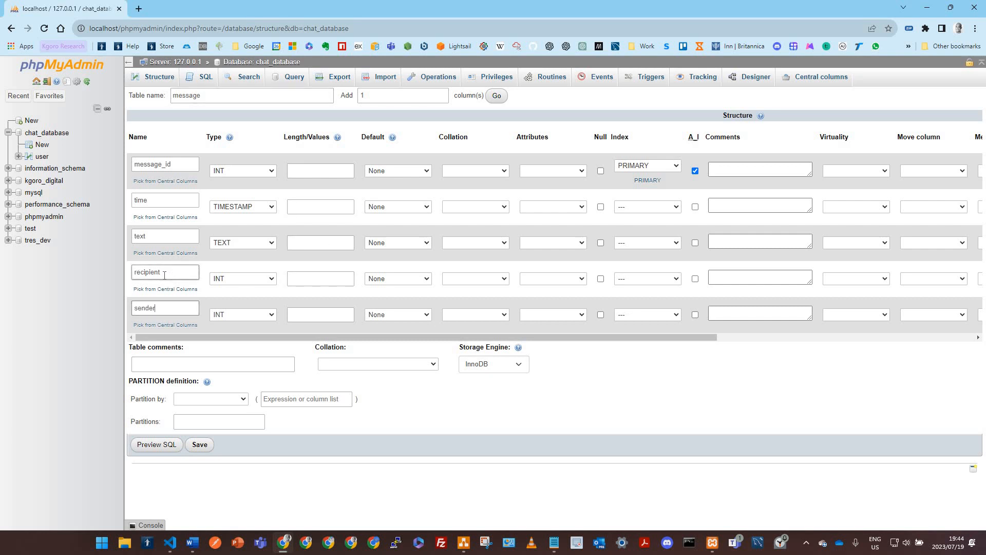
key(ctrl+a)
double_click(141, 306)
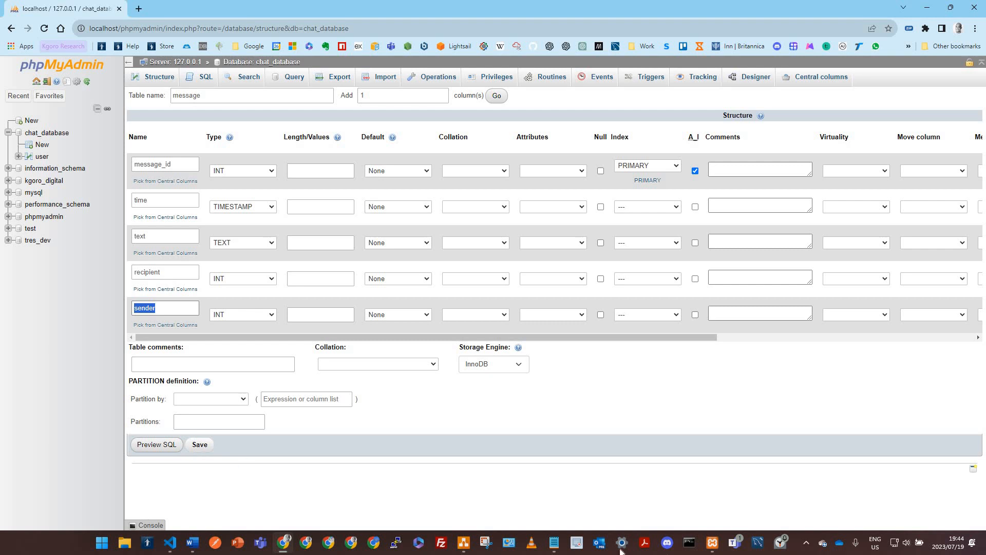
Save the message table and open its relation view, checking the ER diagram for the links to USER
click(200, 445)
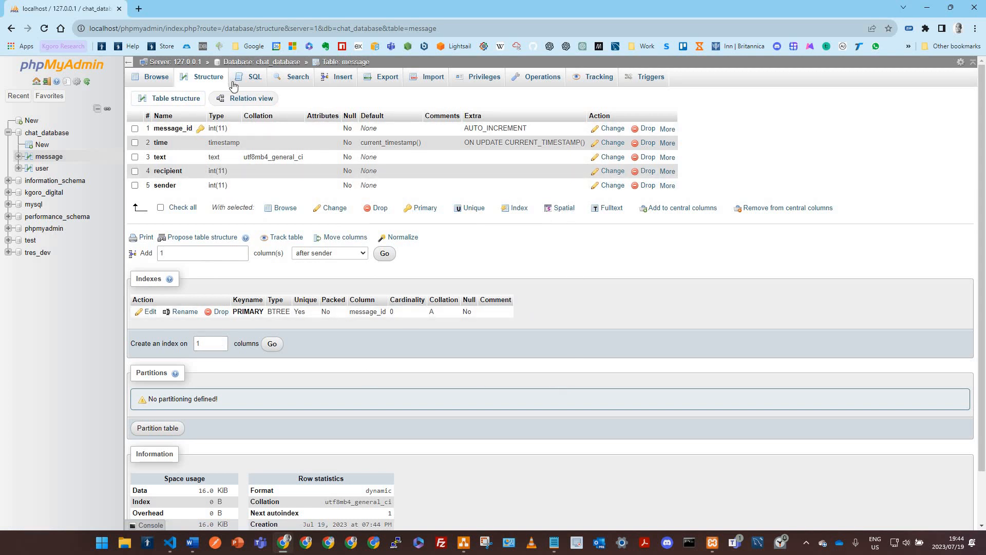
click(249, 98)
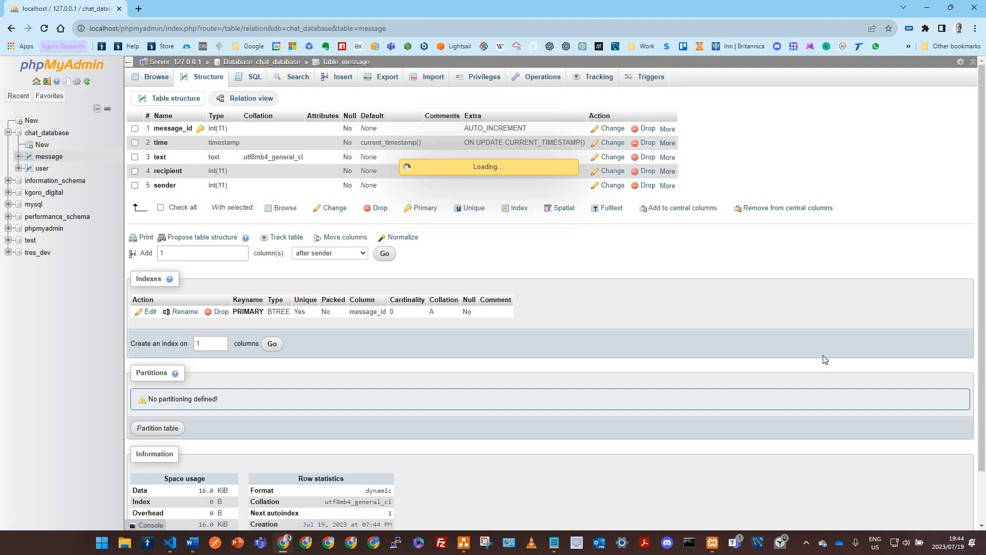
key(alt+Tab)
click(538, 344)
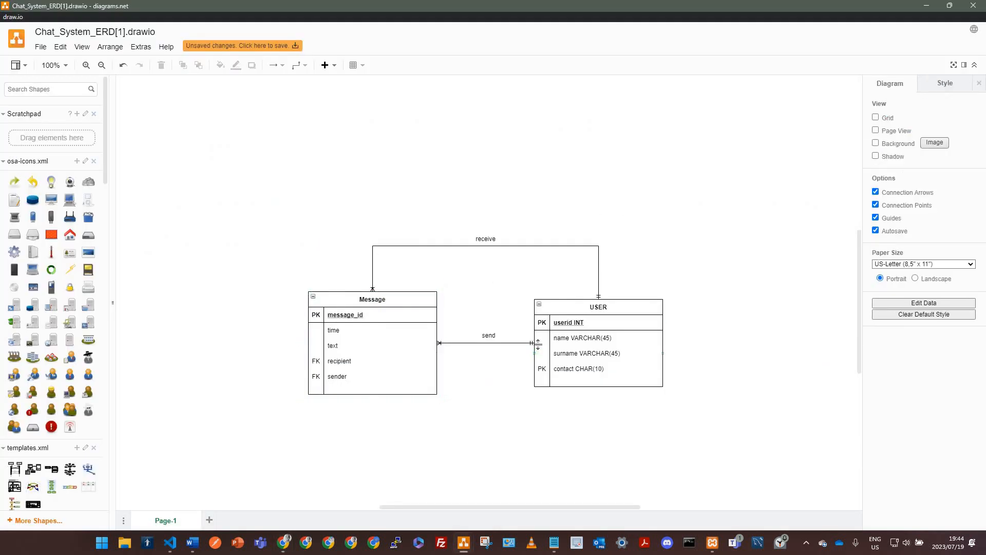
click(618, 304)
key(alt+Tab)
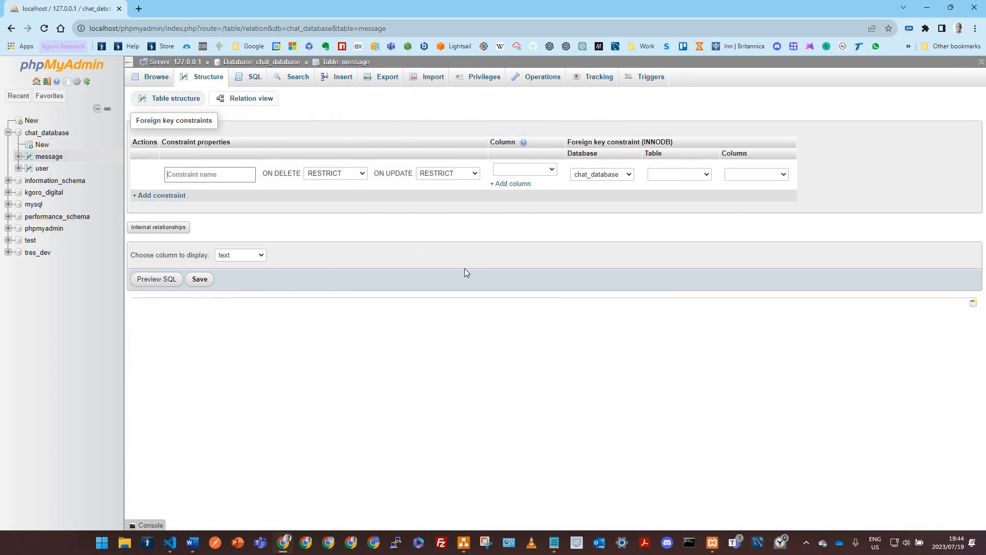
Add a second foreign key constraint row for the message table, matching the two relationships in the ER diagram
click(152, 198)
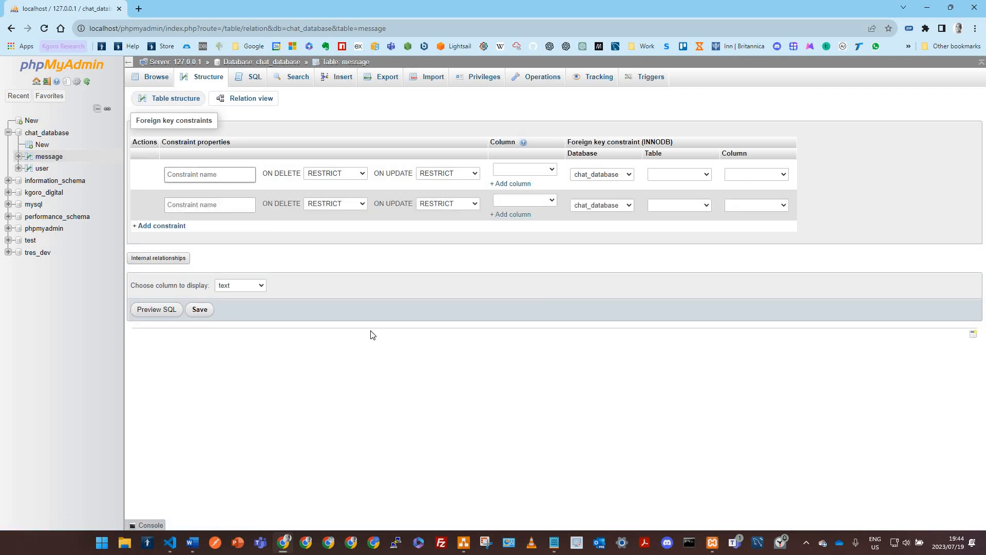
key(alt+Tab)
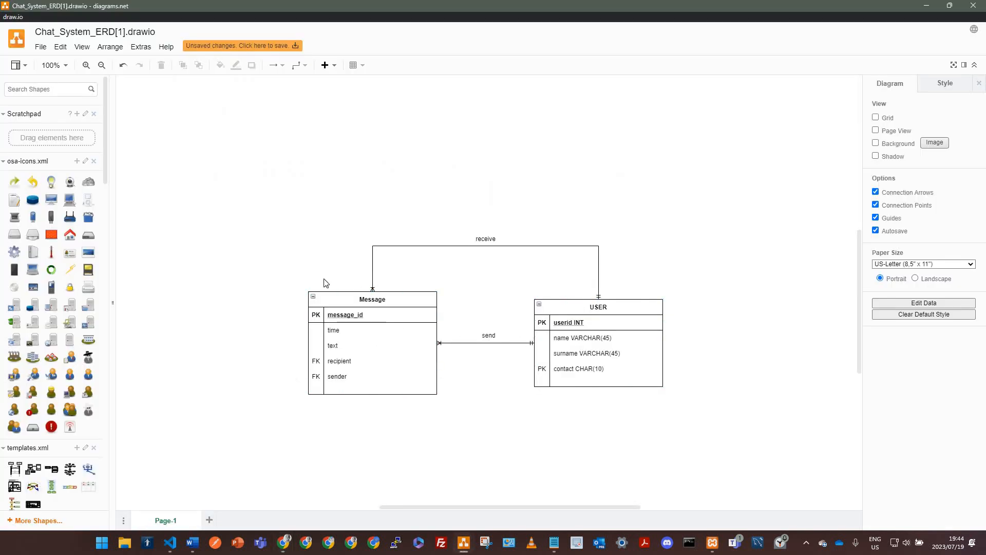
key(alt+Tab)
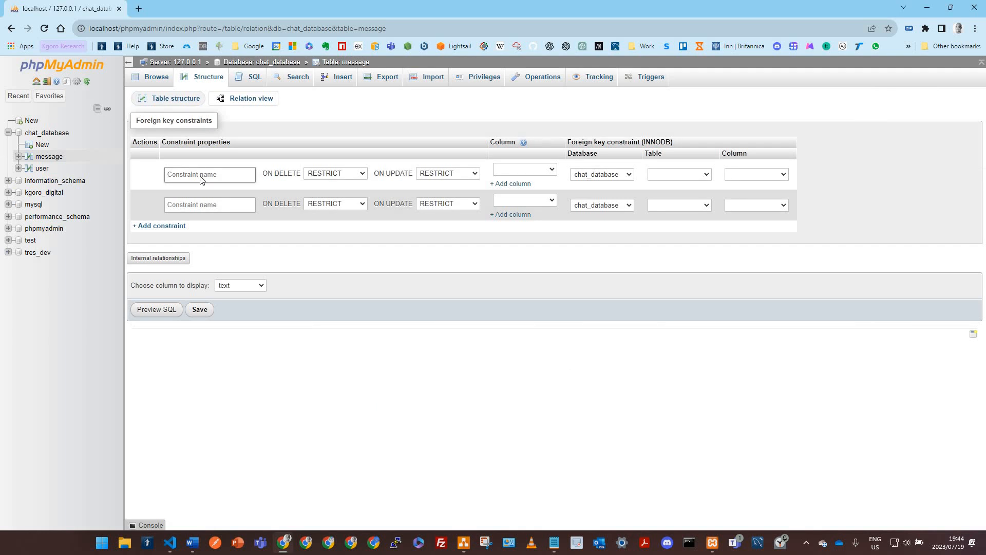
key(alt+Tab)
key(alt+Tab)
Name the first foreign key constraint fk_sender_user_message
click(200, 177)
text(fk_)
key(alt+Tab)
key(alt+Tab)
text(sender)
key(alt+Tab)
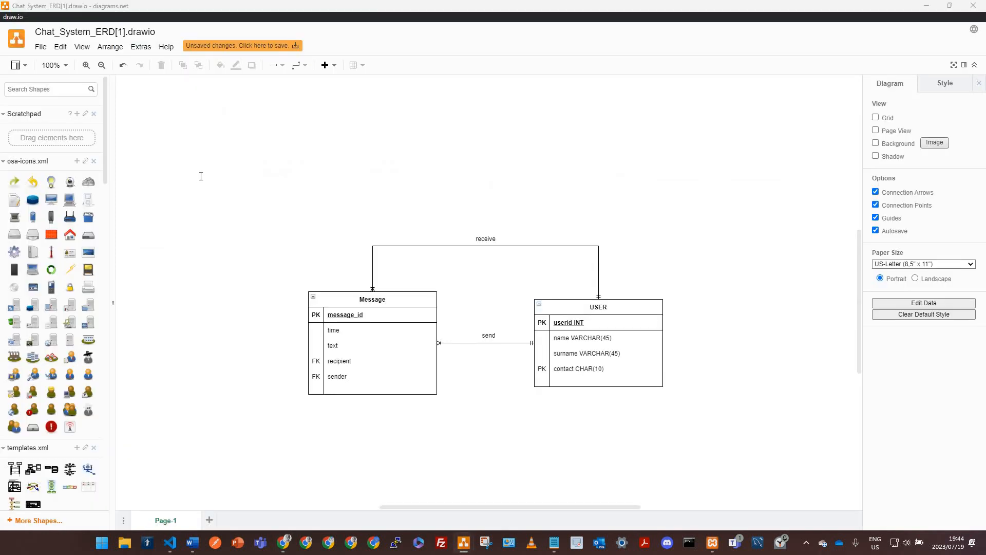
key(alt+Tab)
key(alt+Tab)
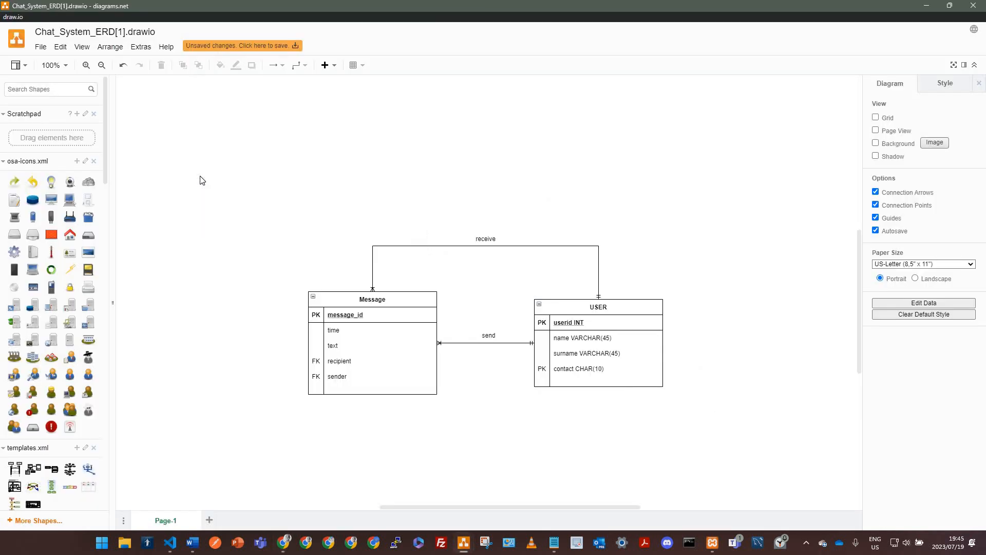
key(alt+Tab)
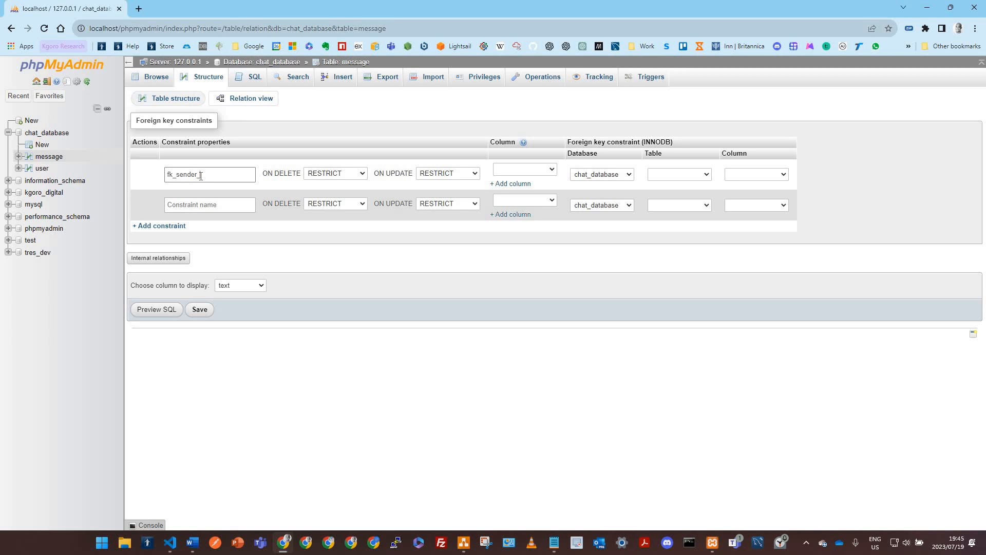
text(user_message)
Keep RESTRICT for ON DELETE and ON UPDATE in the first constraint and choose sender as its column
click(348, 174)
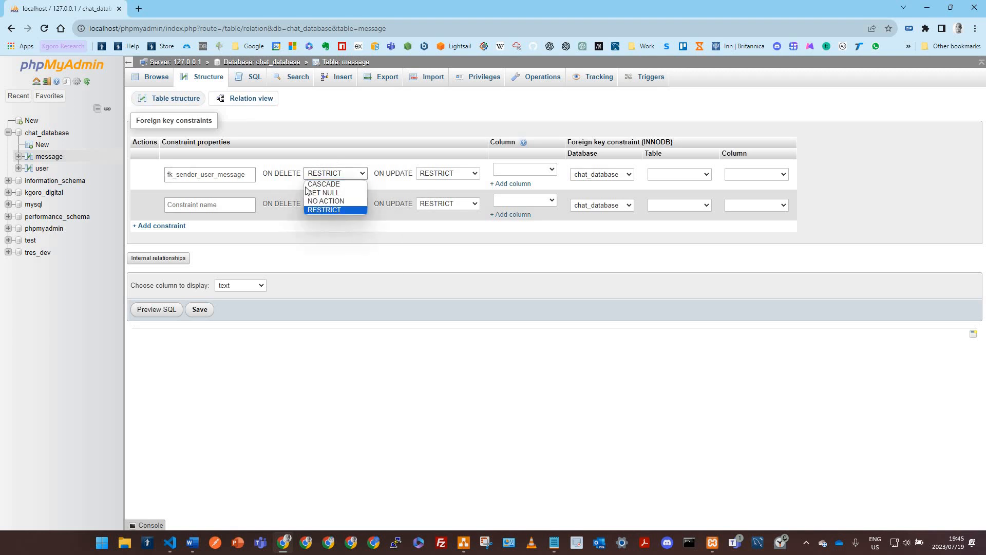
click(338, 211)
click(452, 174)
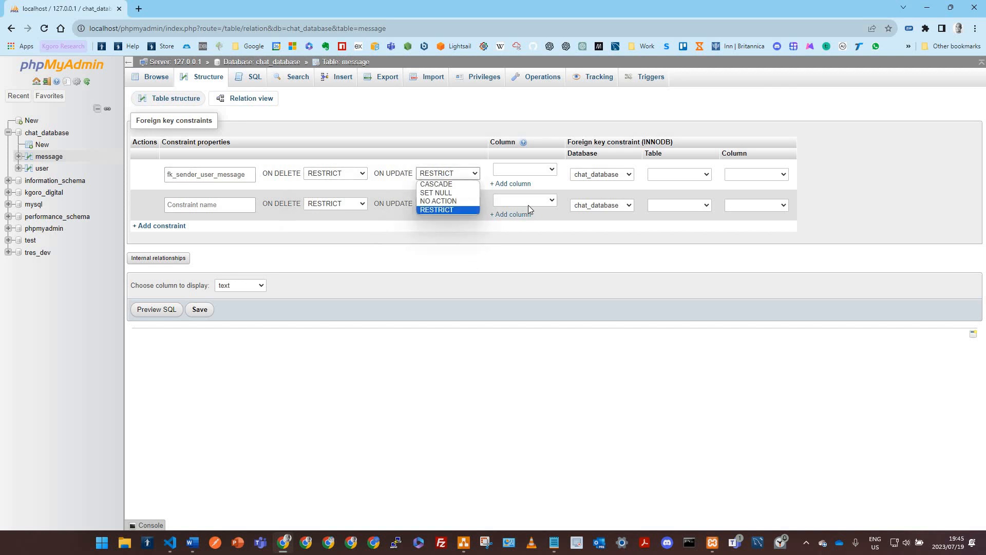
click(528, 173)
click(533, 171)
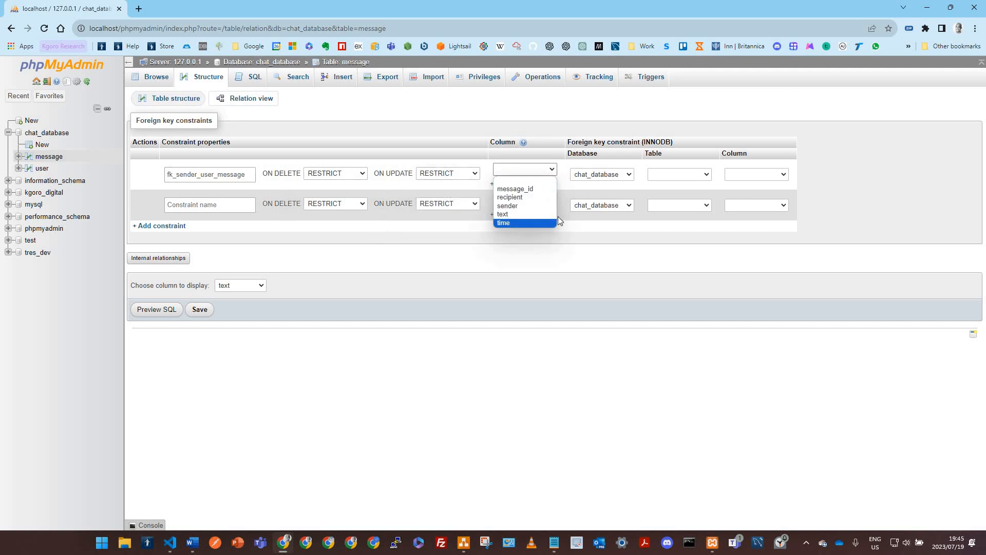
click(552, 182)
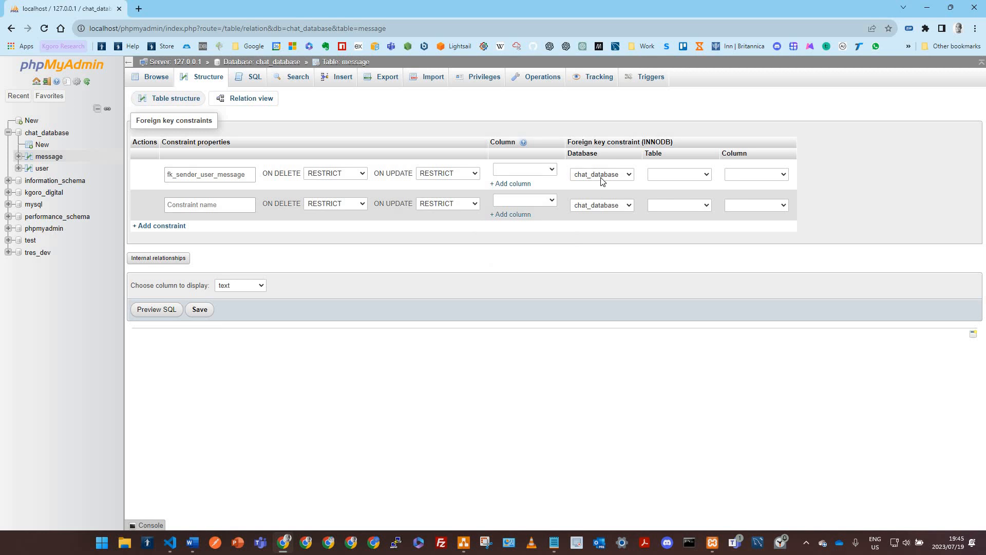
click(551, 173)
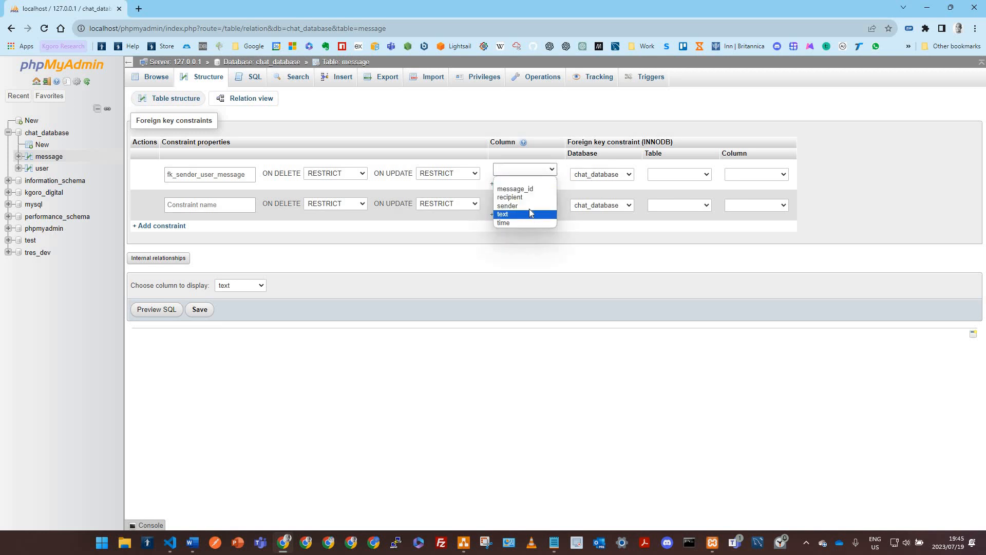
click(528, 206)
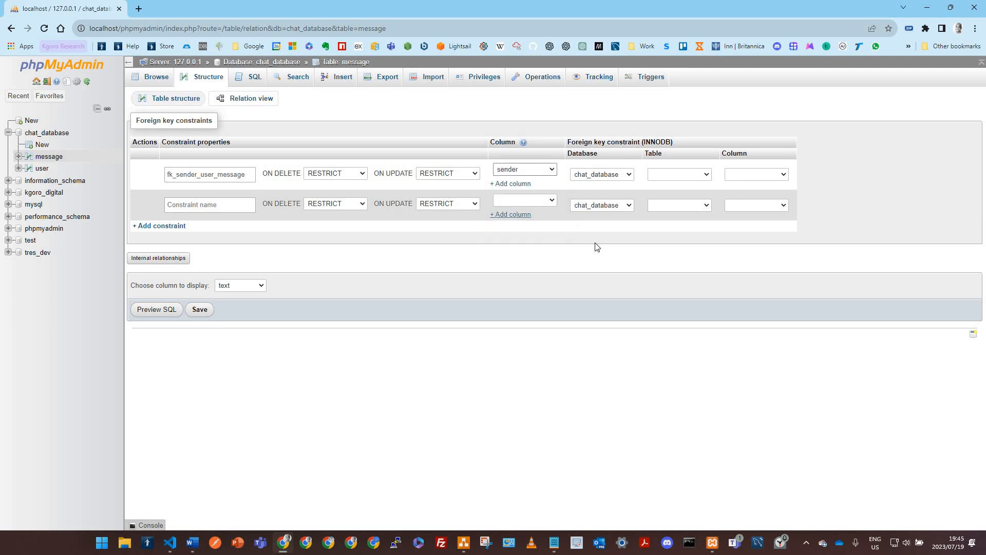
Make the first constraint reference the user_id column of the user table
click(687, 179)
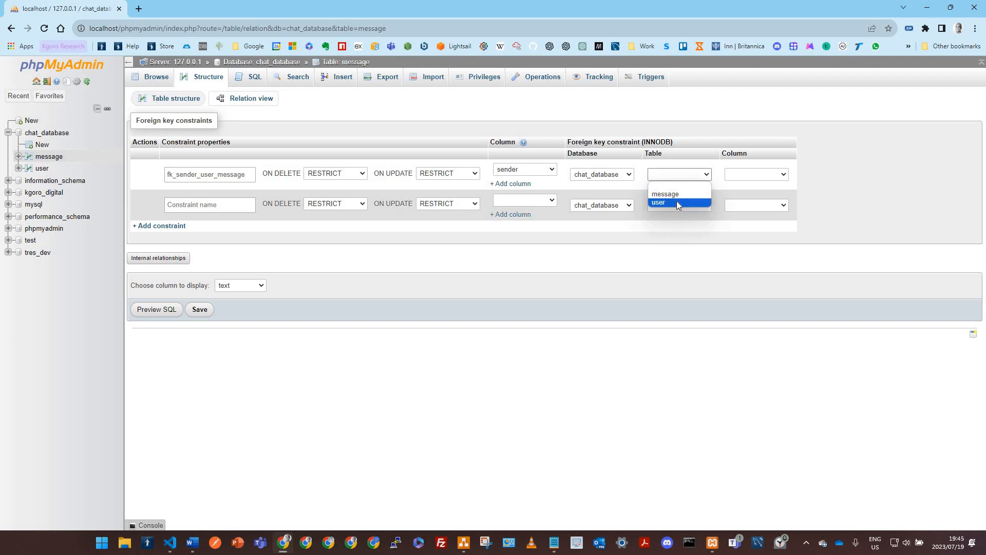
click(676, 179)
click(754, 174)
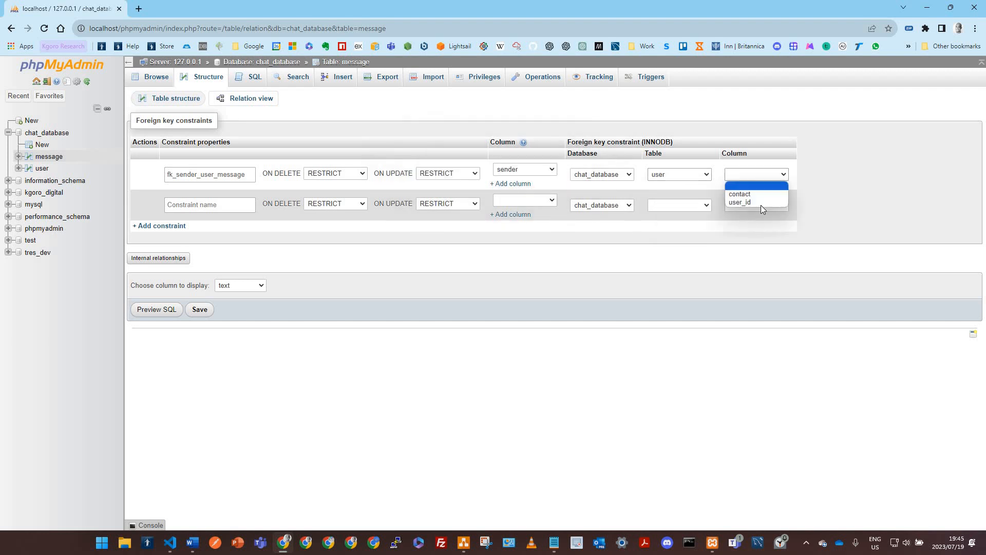
click(760, 202)
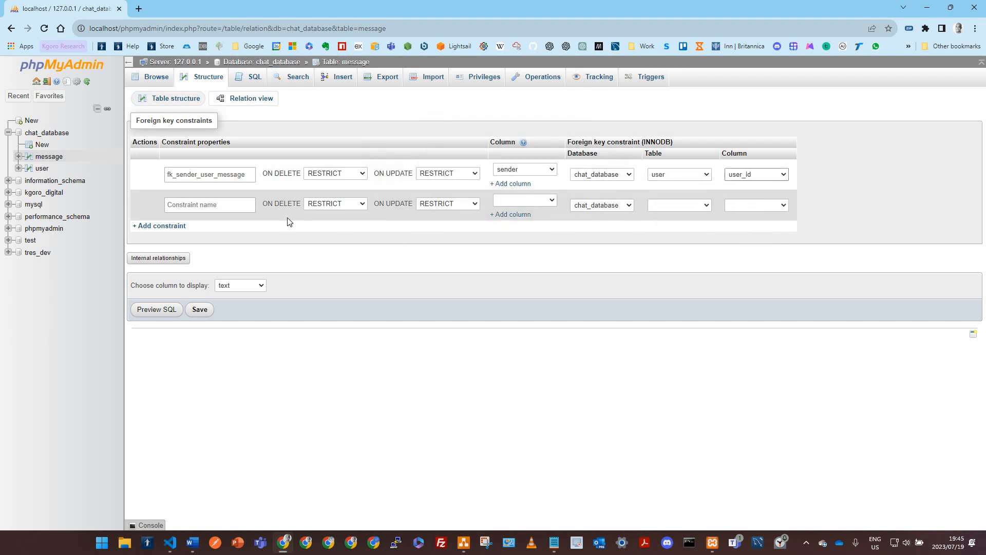
Name the second foreign key constraint fk_reciever_user_message and choose recipient as its column
click(201, 208)
text(fk_reciever_)
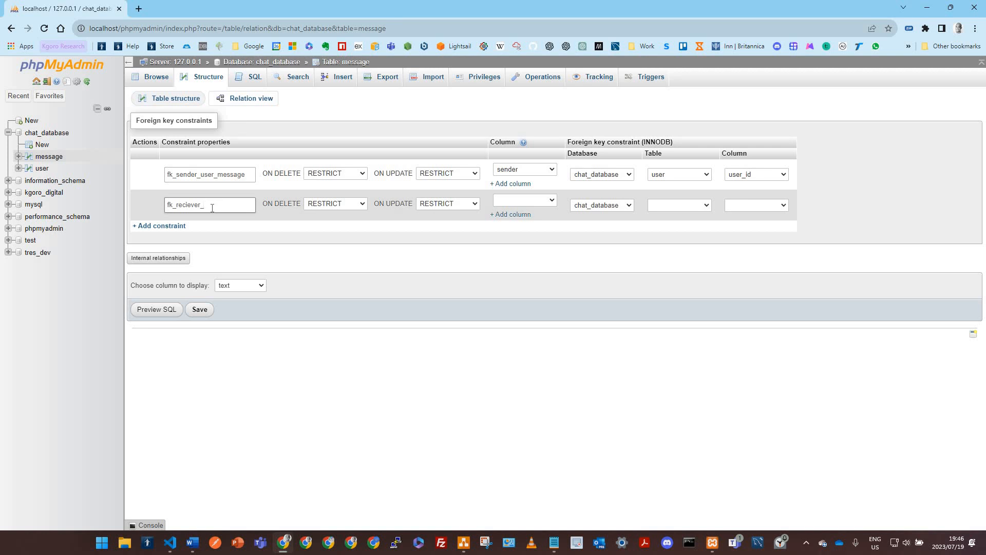
text(user_message)
click(538, 204)
key(Return)
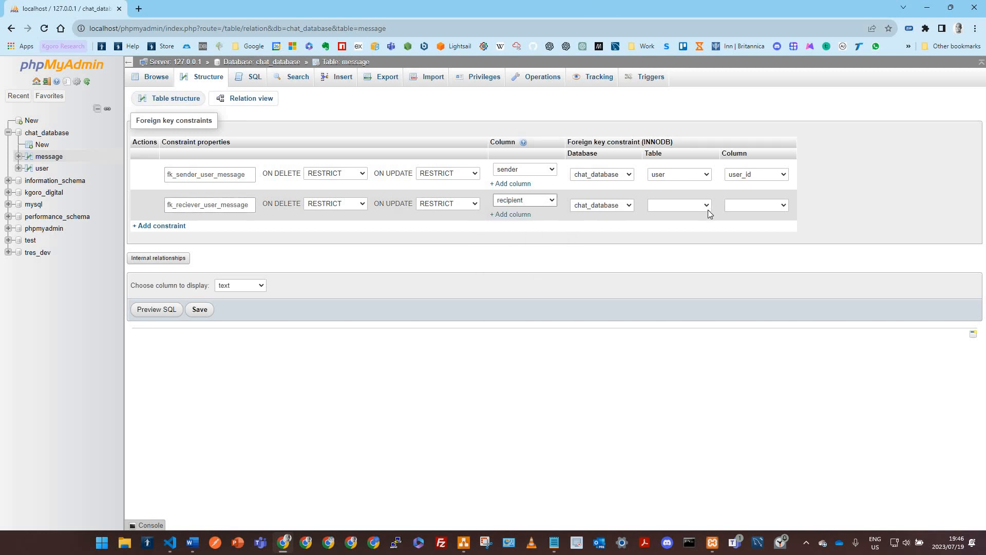
Make the second constraint reference the user_id column of the user table, and save the message table's foreign key constraints
click(707, 207)
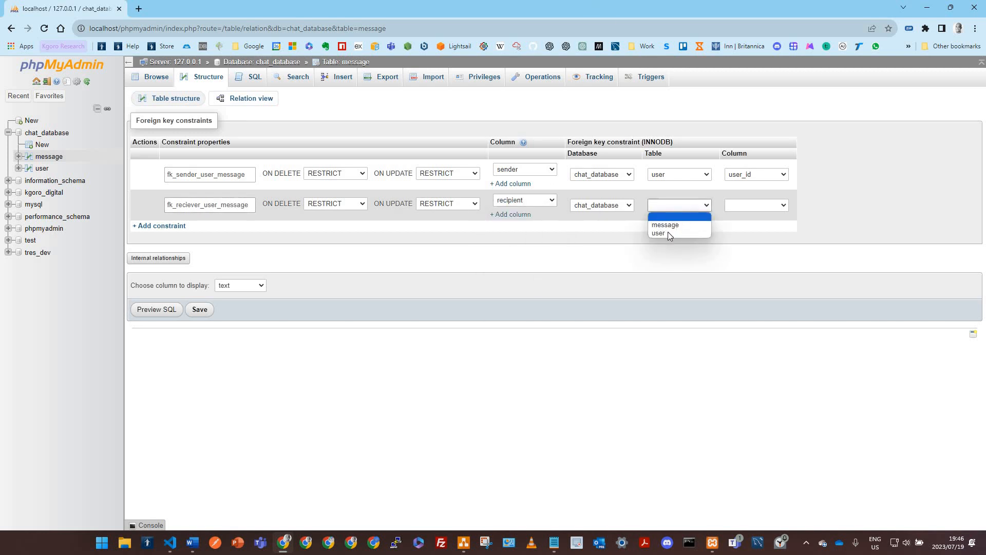
click(741, 203)
click(691, 204)
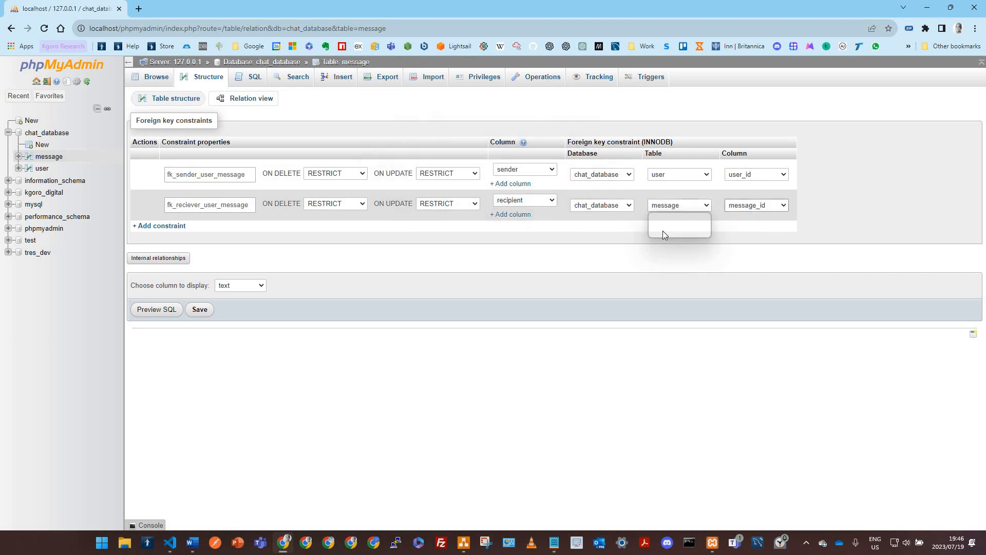
click(662, 234)
click(755, 204)
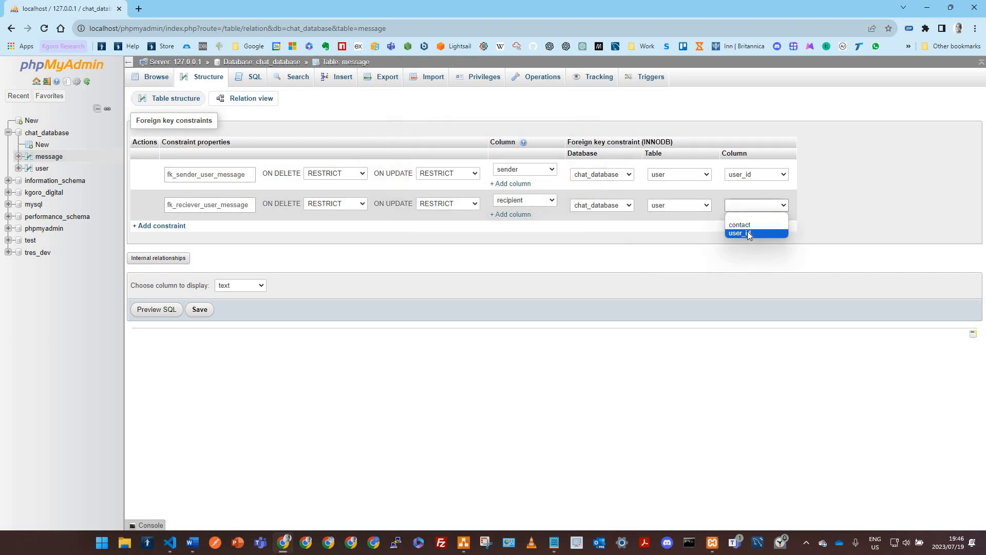
click(747, 232)
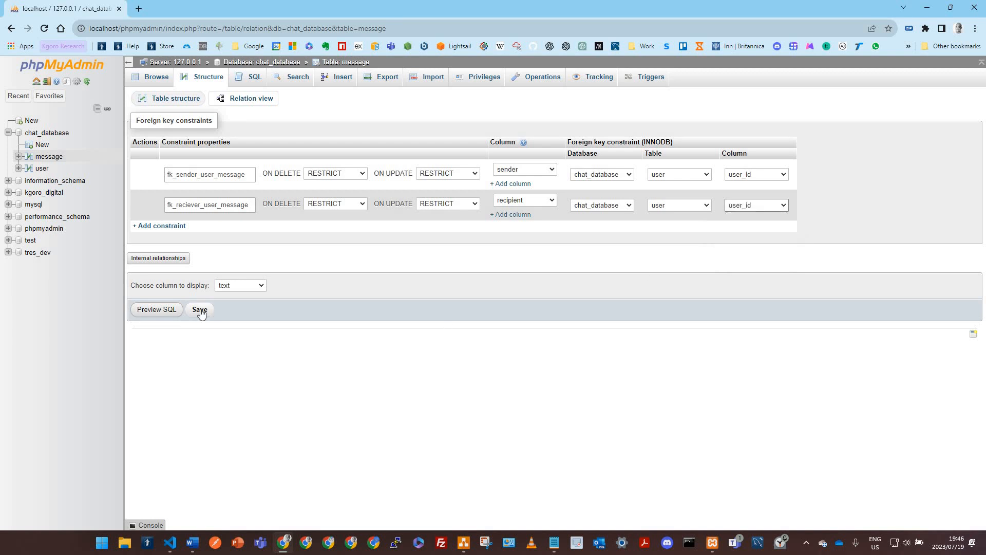
click(200, 310)
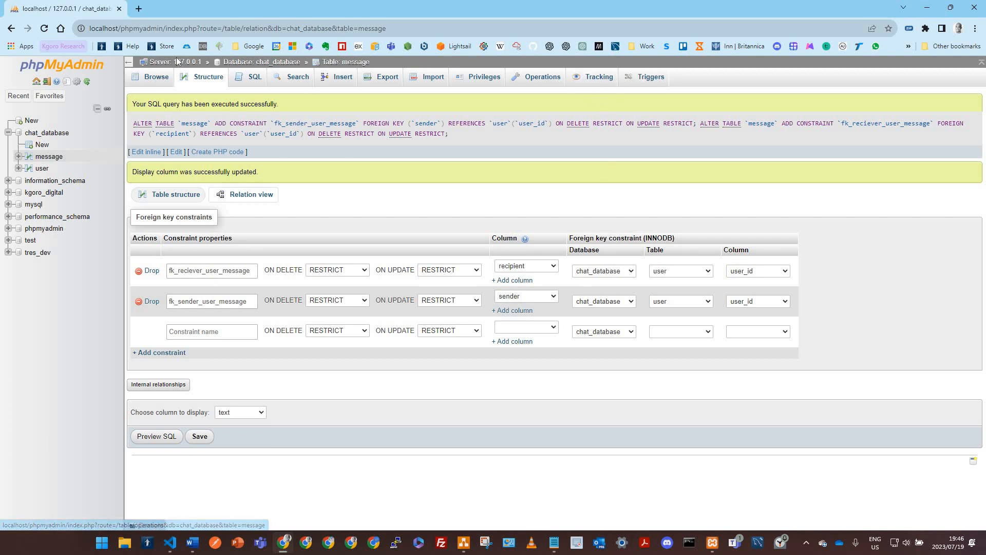
Show chat_database in the Designer view and move the user table closer, directly beneath the message table
click(236, 62)
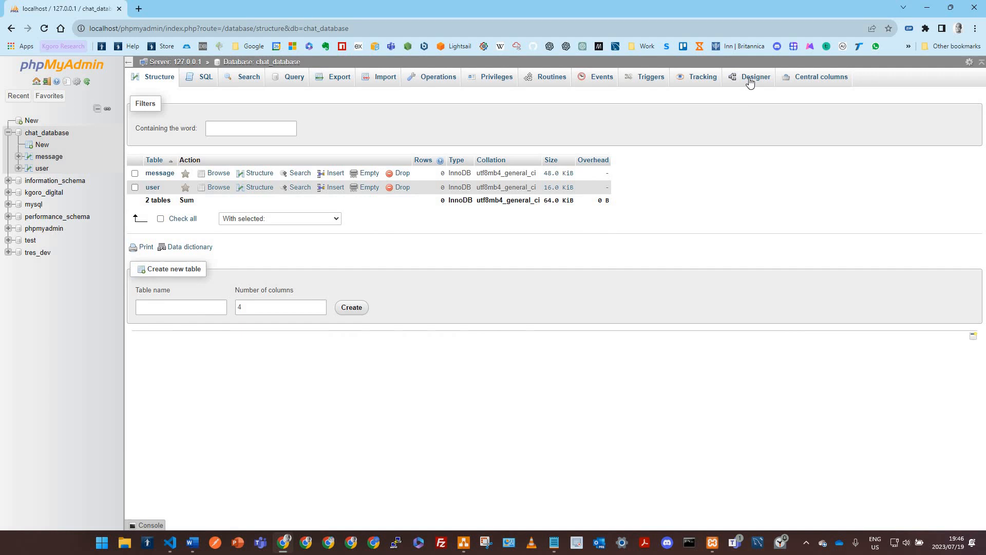
click(752, 77)
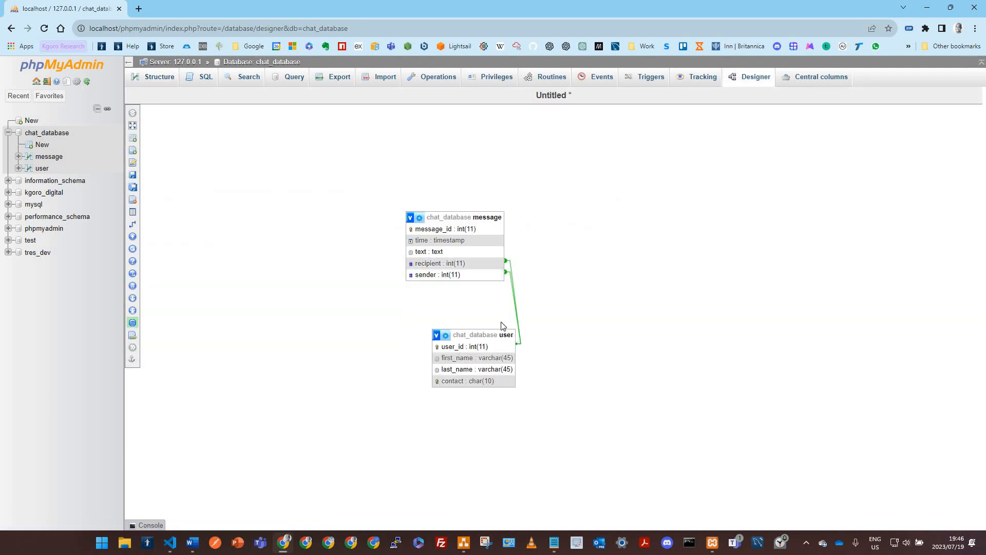
drag(486, 334, 456, 324)
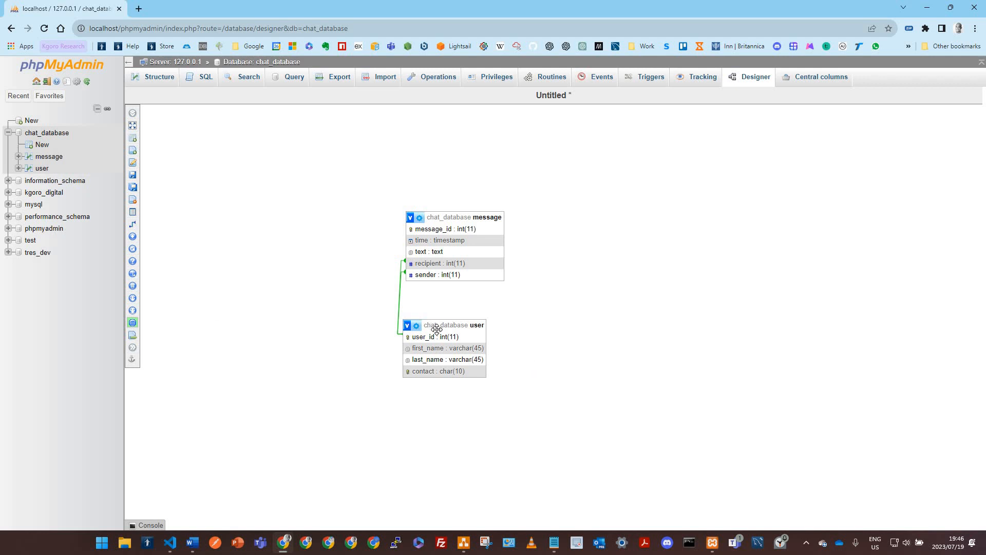
drag(436, 329, 437, 299)
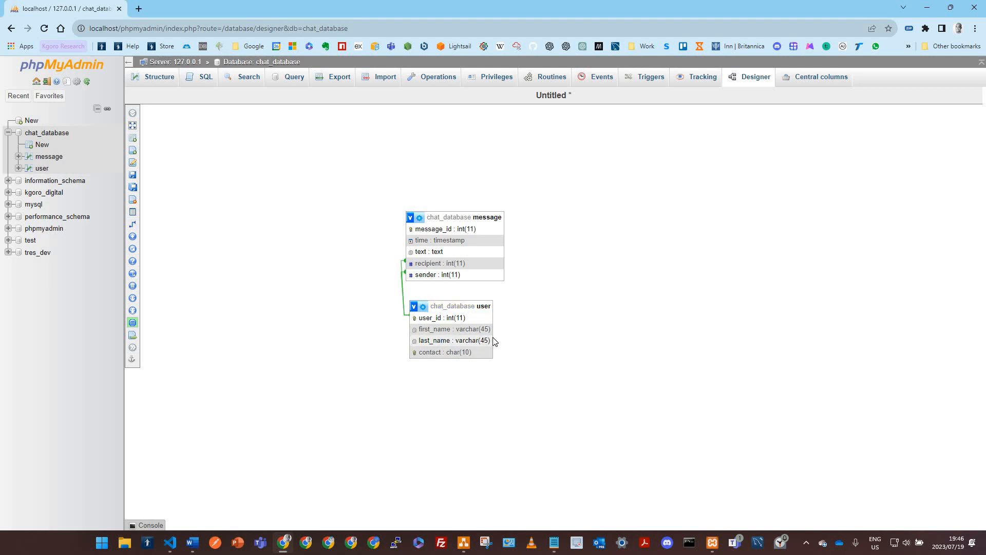